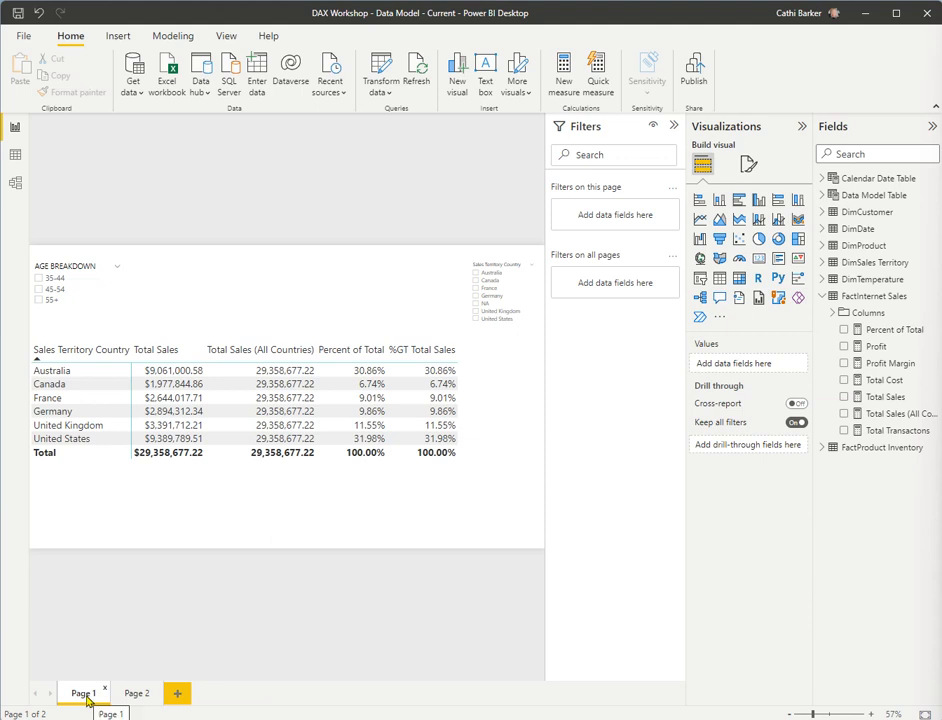
Step: Duplicate report Page 1 and rename the copy Page 3
right_click(88, 700)
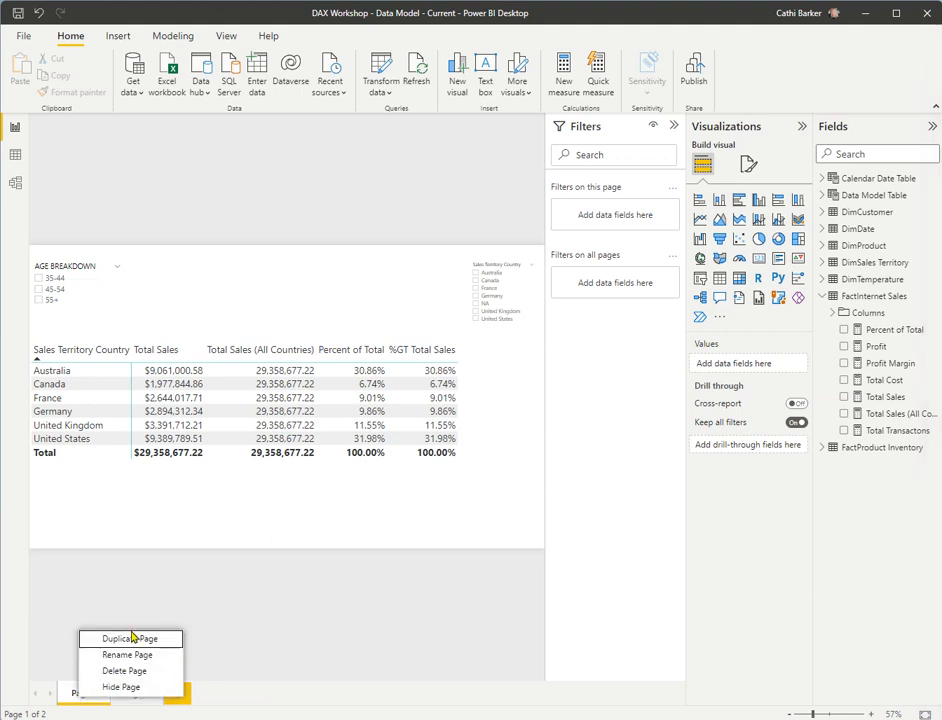
click(132, 638)
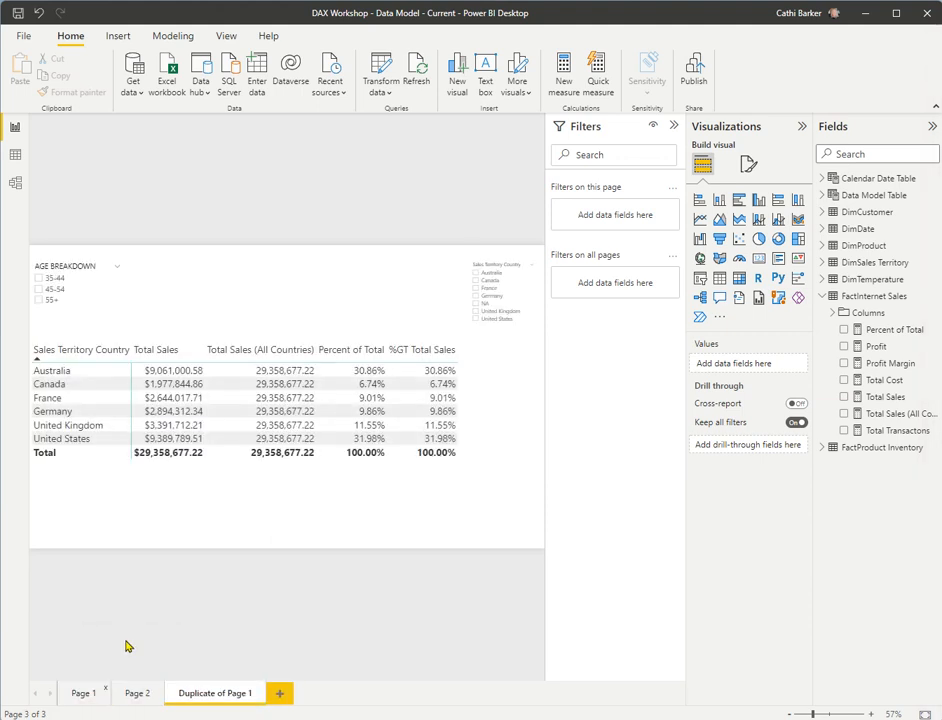
double_click(222, 693)
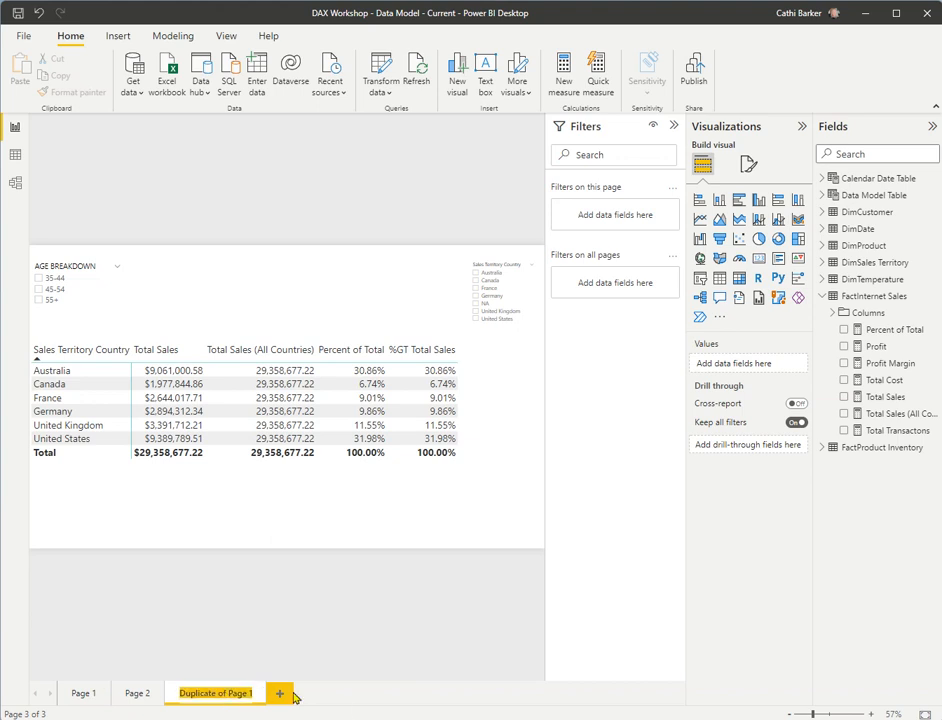
text(Page)
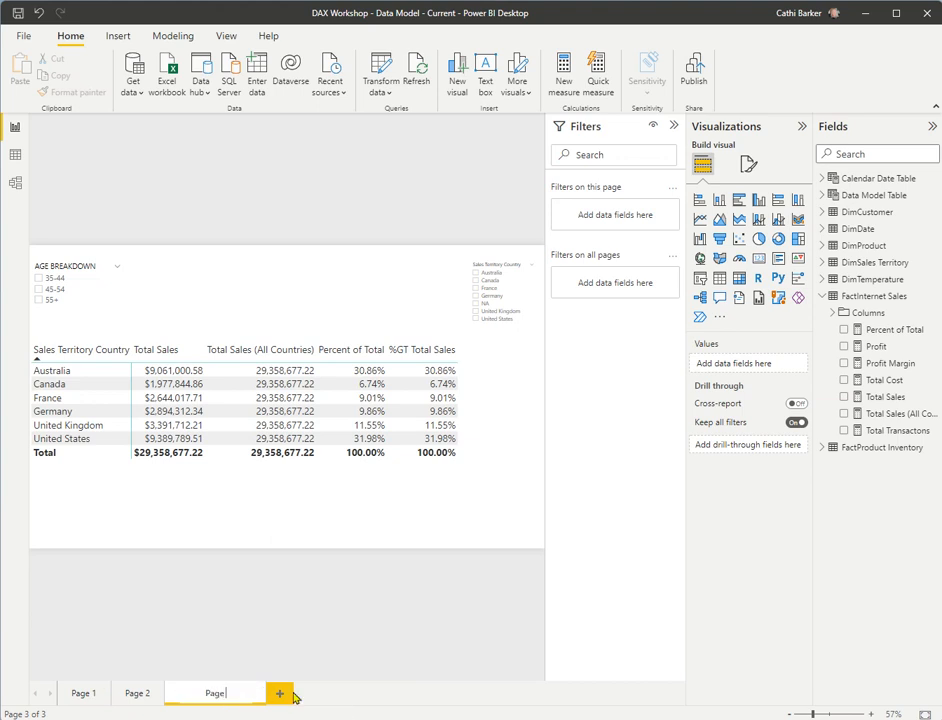
text( 3)
key(Return)
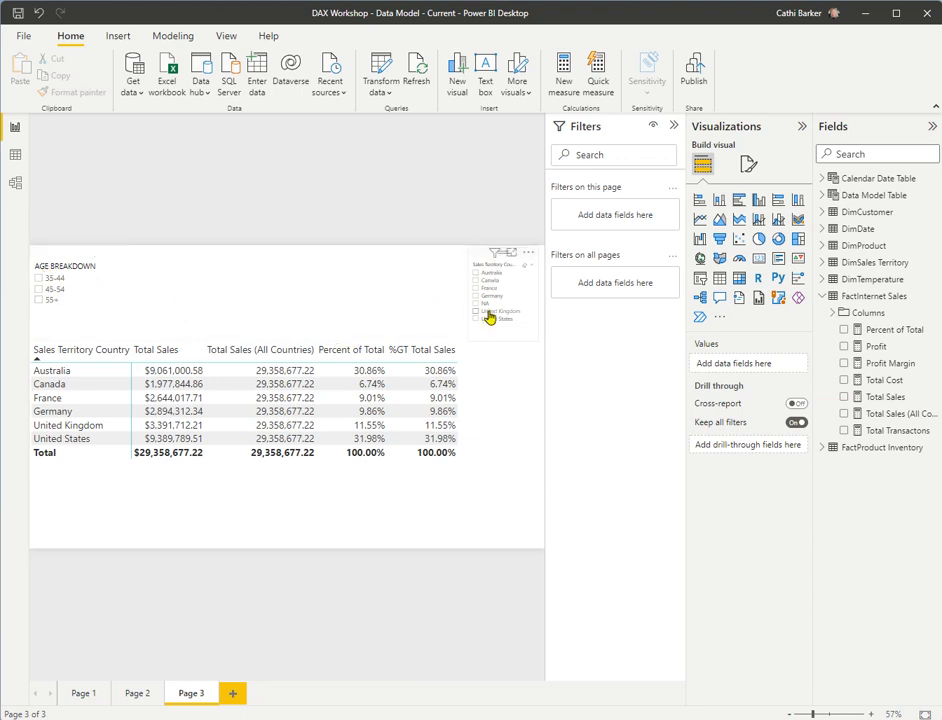
Step: Replace Sales Territory Country with the Year field from DimDate as the rows of the Page 3 sales matrix
click(347, 333)
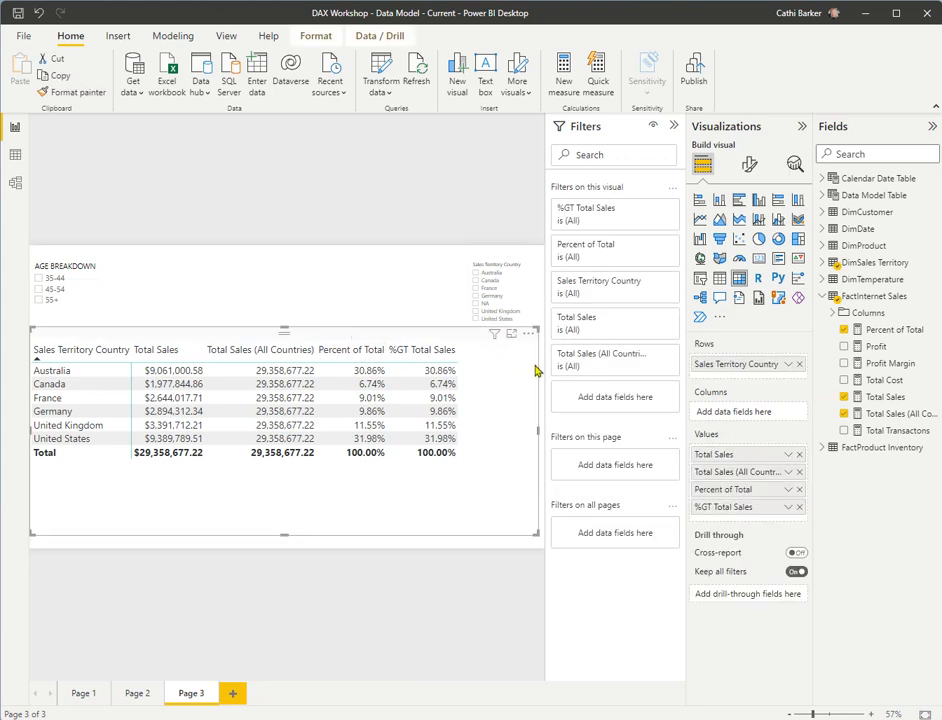
click(799, 365)
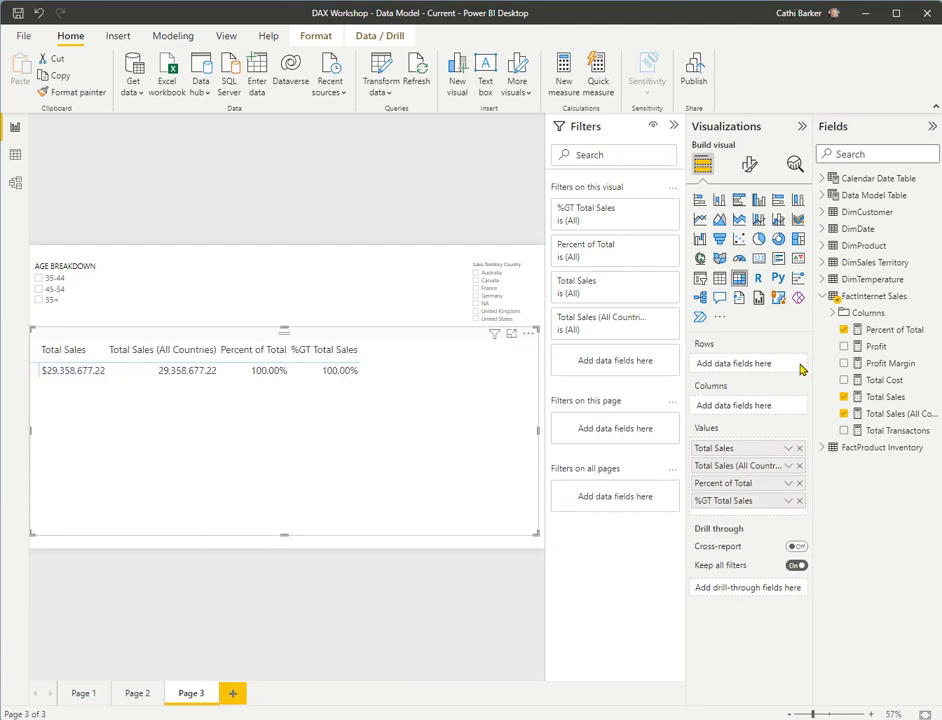
click(823, 233)
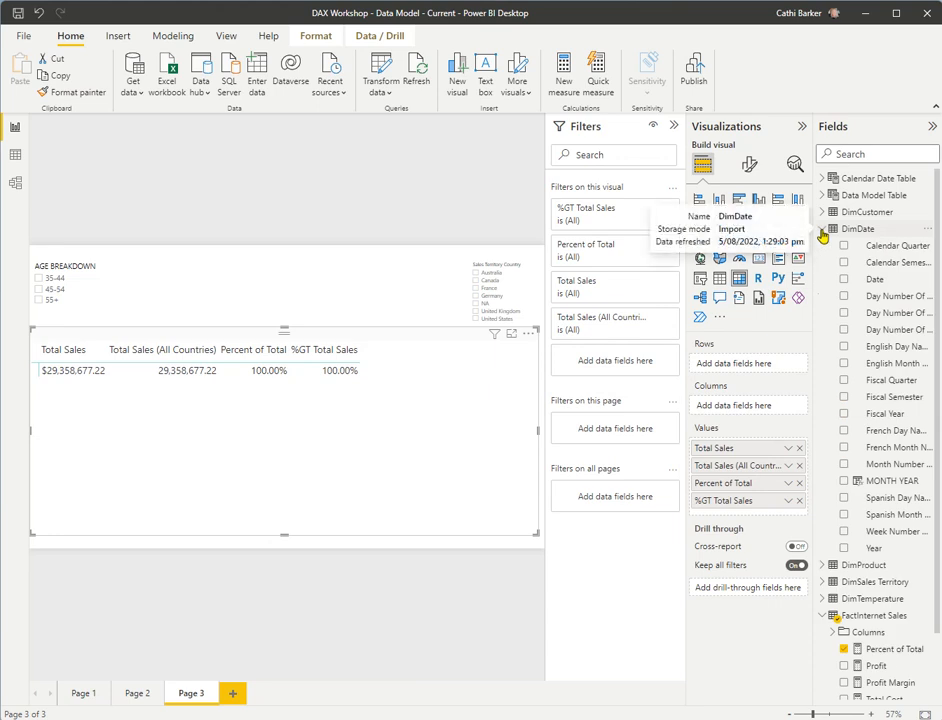
drag(848, 533, 751, 371)
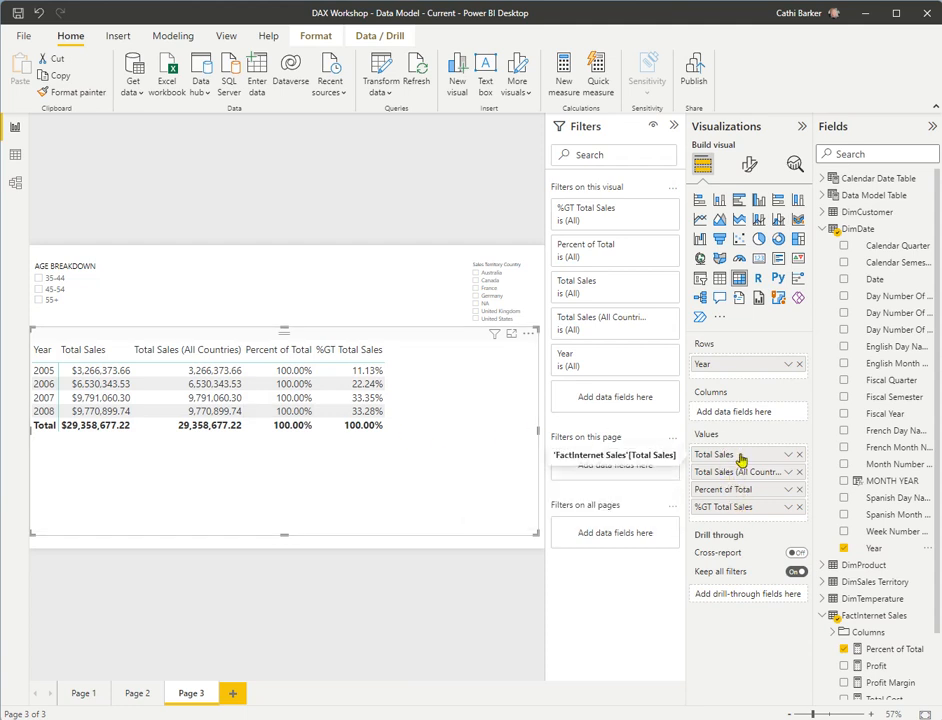
Step: Remove %GT Total Sales, Percent of Total and Total Sales (All Countries) from the matrix values, keeping only Total Sales
click(799, 507)
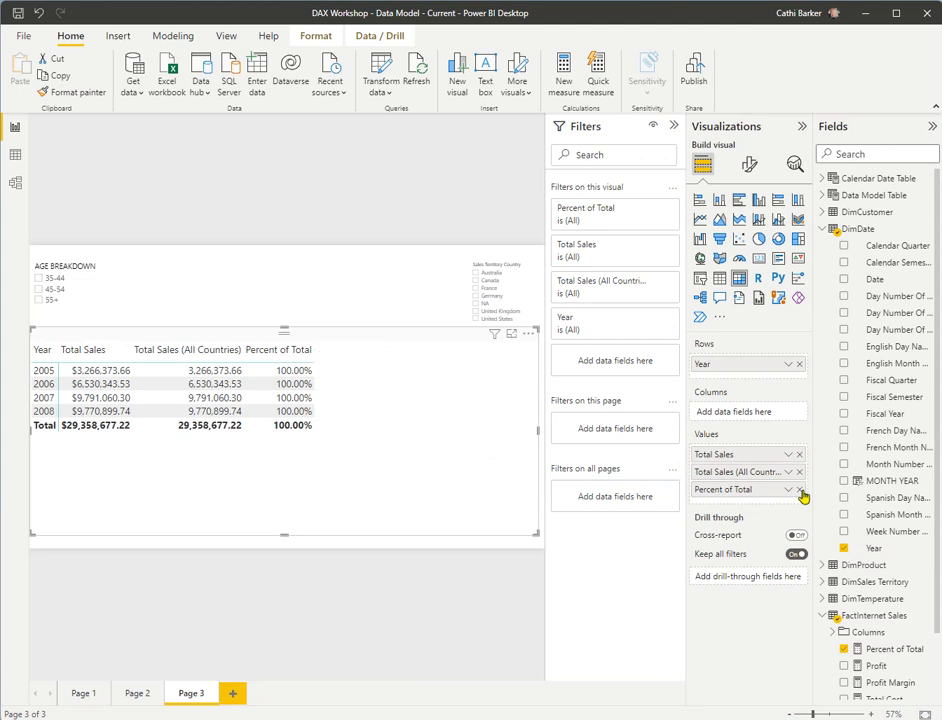
click(799, 489)
click(799, 471)
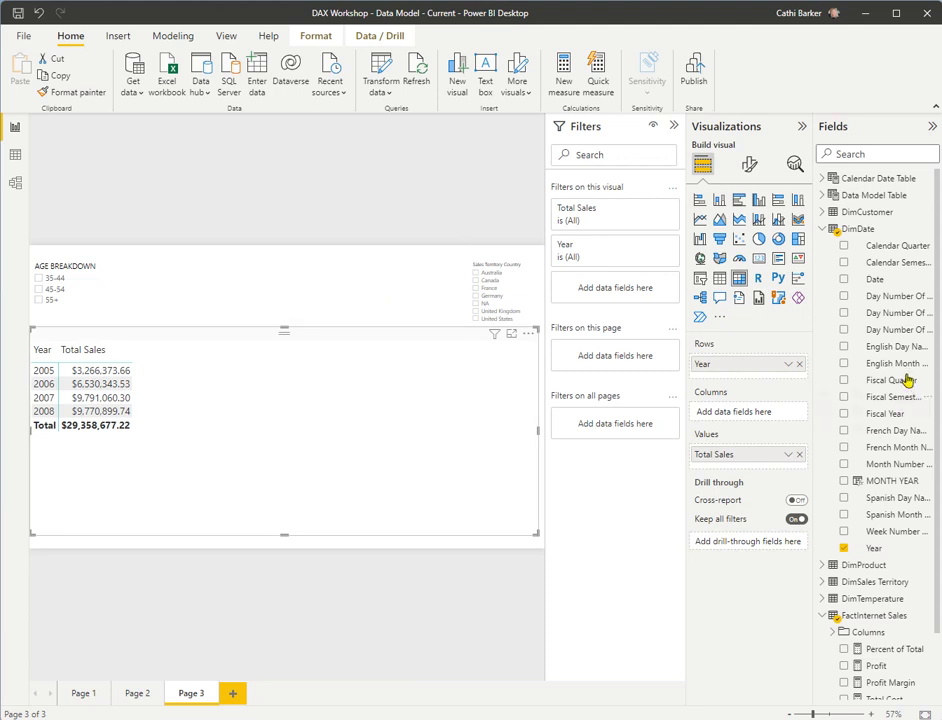
click(823, 231)
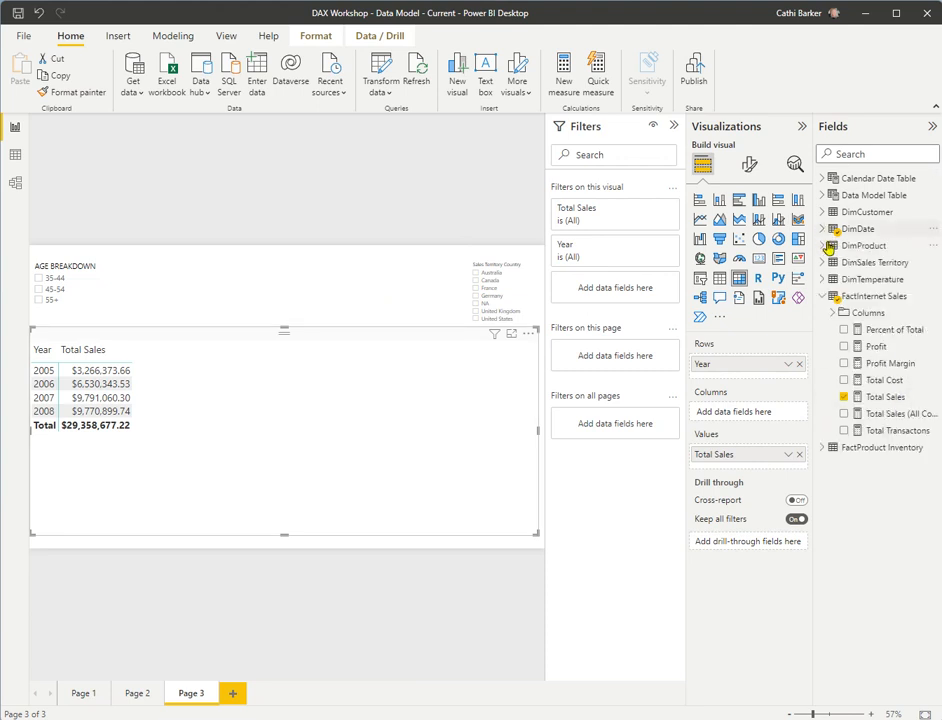
Step: Create a measure in the FactInternet Sales table and name it Total Sales (United States)
right_click(877, 304)
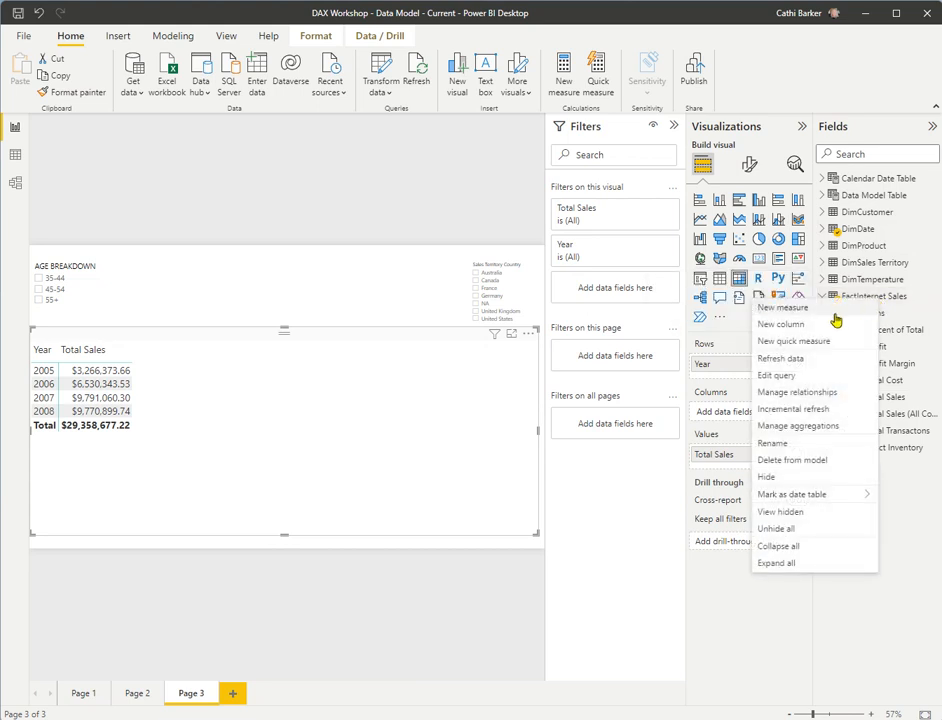
click(832, 313)
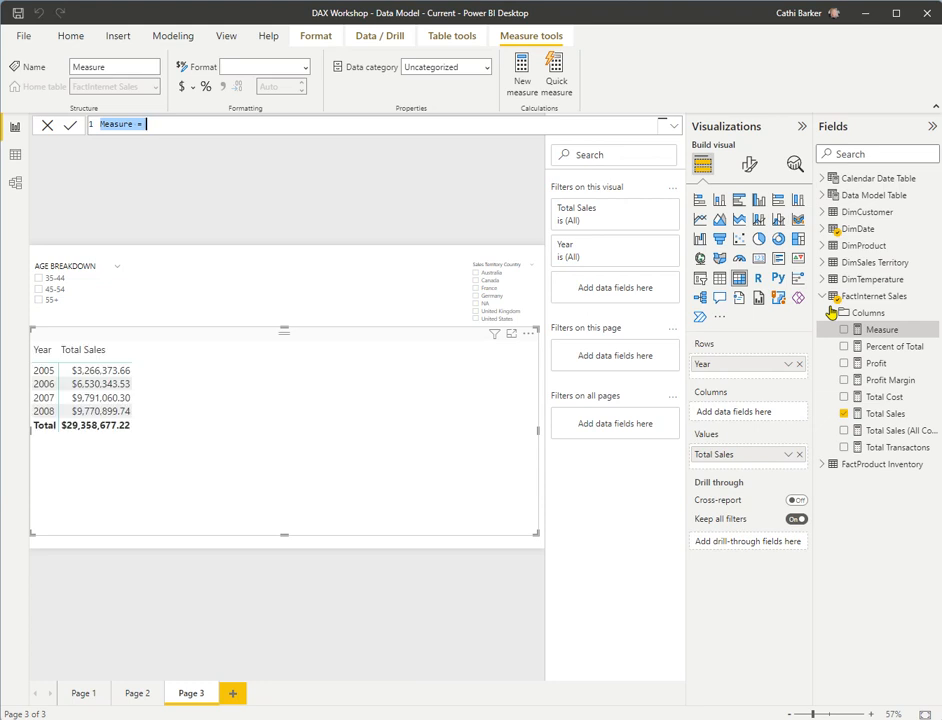
text(Total Sales (United S)
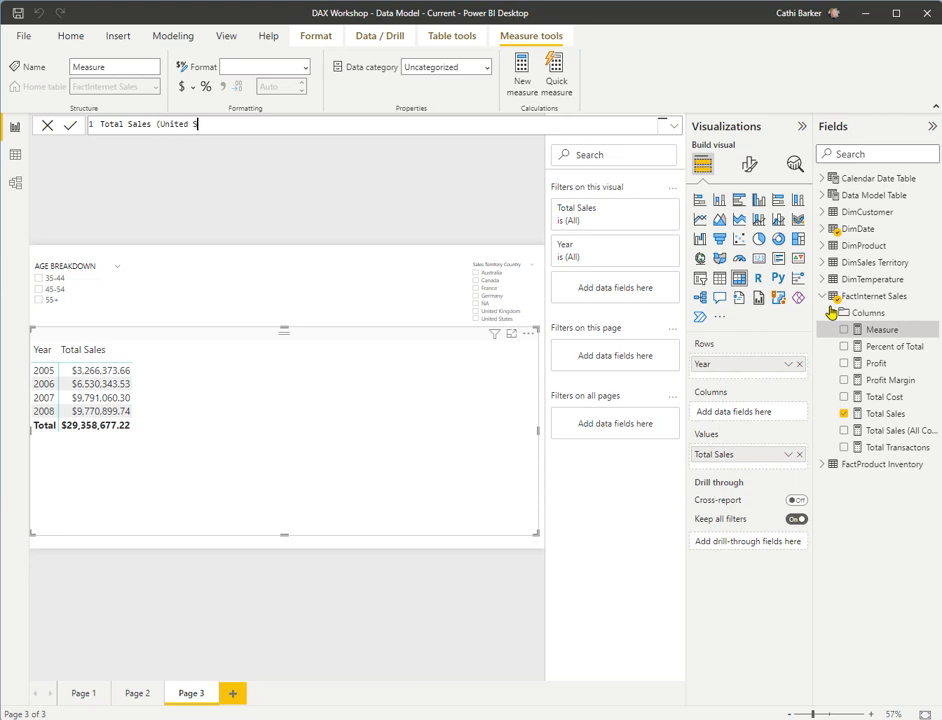
text(tates) =)
key(shift+Return)
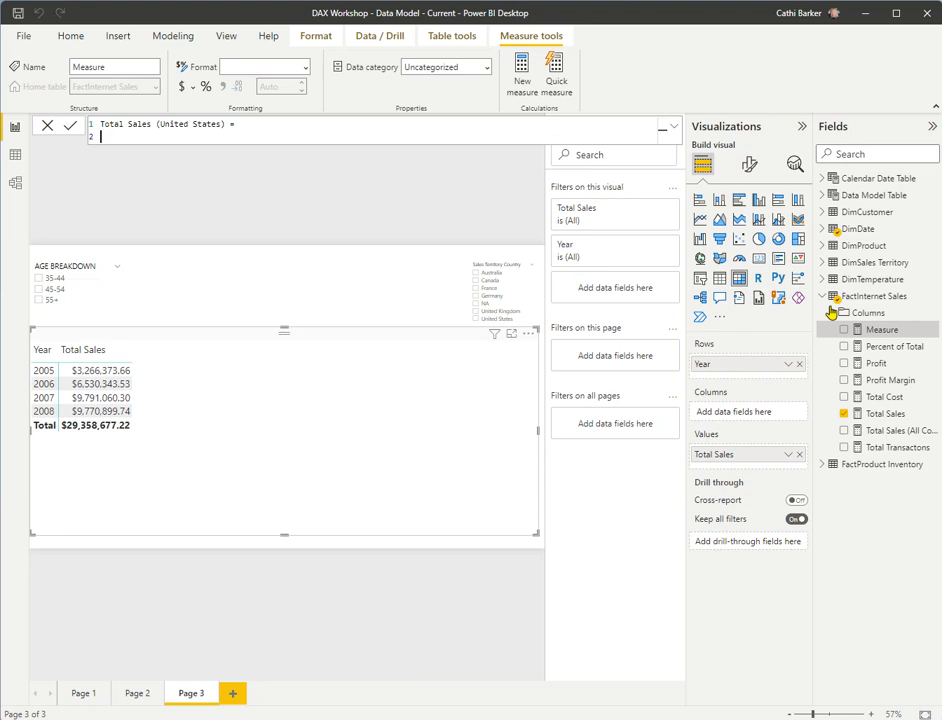
Step: Begin the measure's formula on an indented second line with CALCULATE([Total Sales], and start a third line for the filter
key(Tab)
text(CALCULATE()
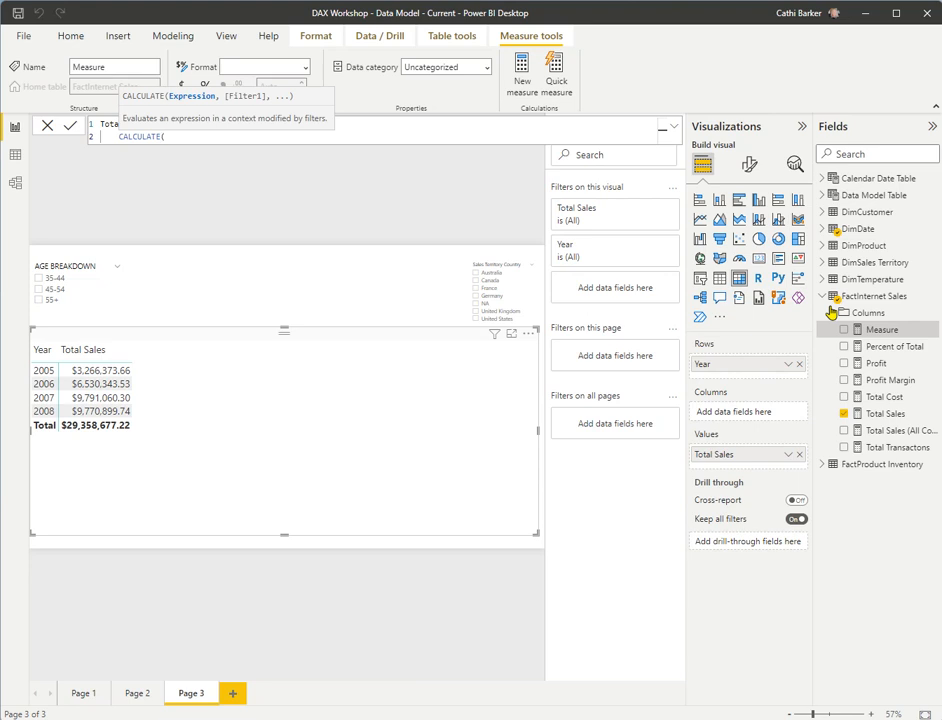
text([)
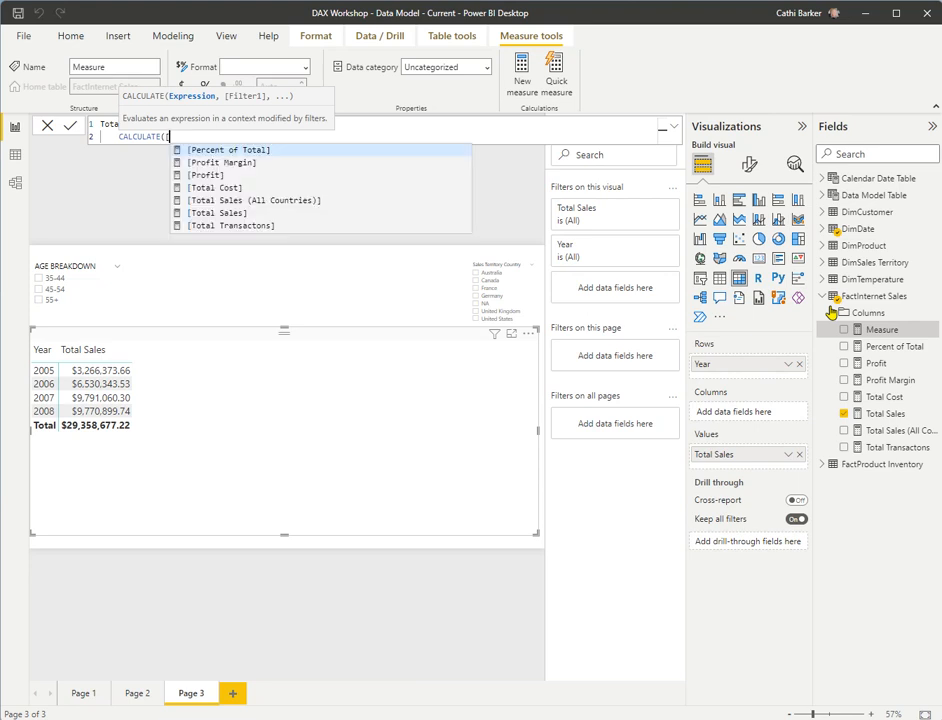
key(Down)
key(Down)
key(Down)
key(Down)
key(Down)
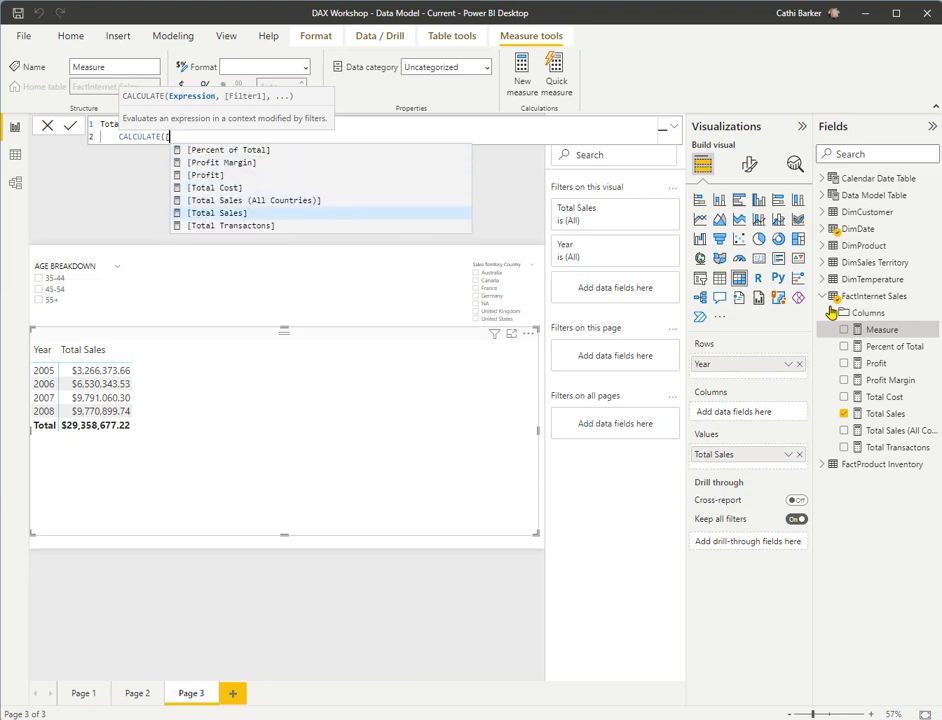
key(Tab)
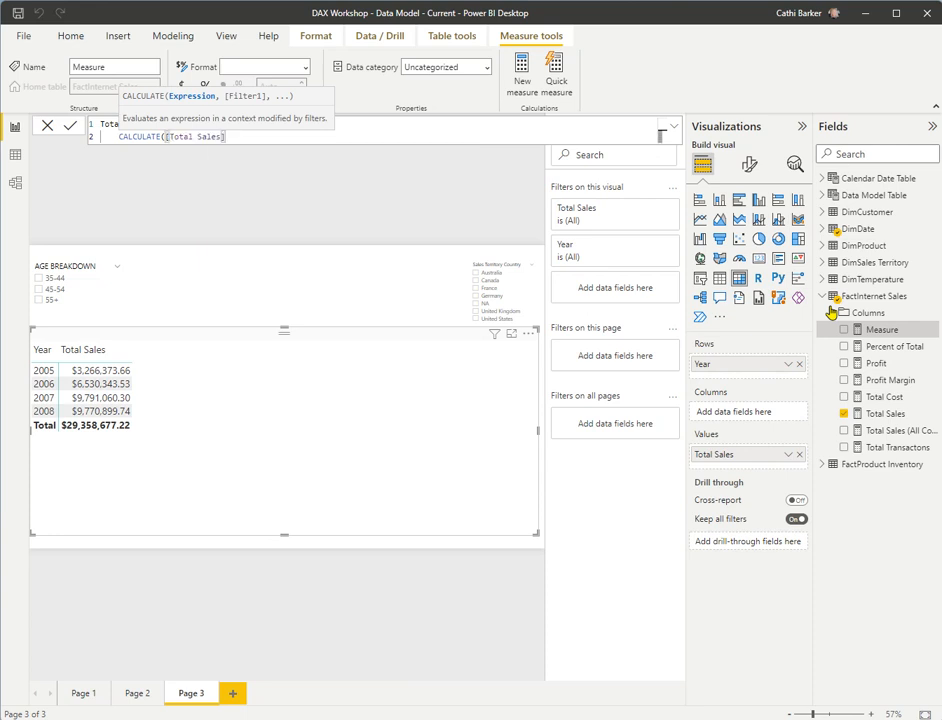
text(,ABS()
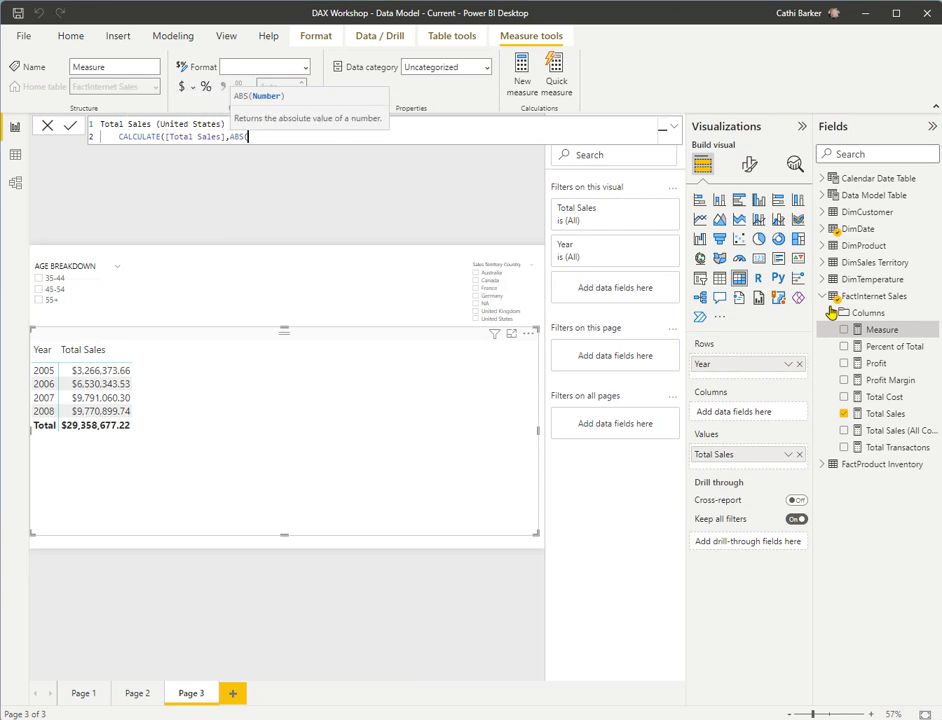
key(BackSpace)
key(BackSpace)
key(BackSpace)
key(shift+Return)
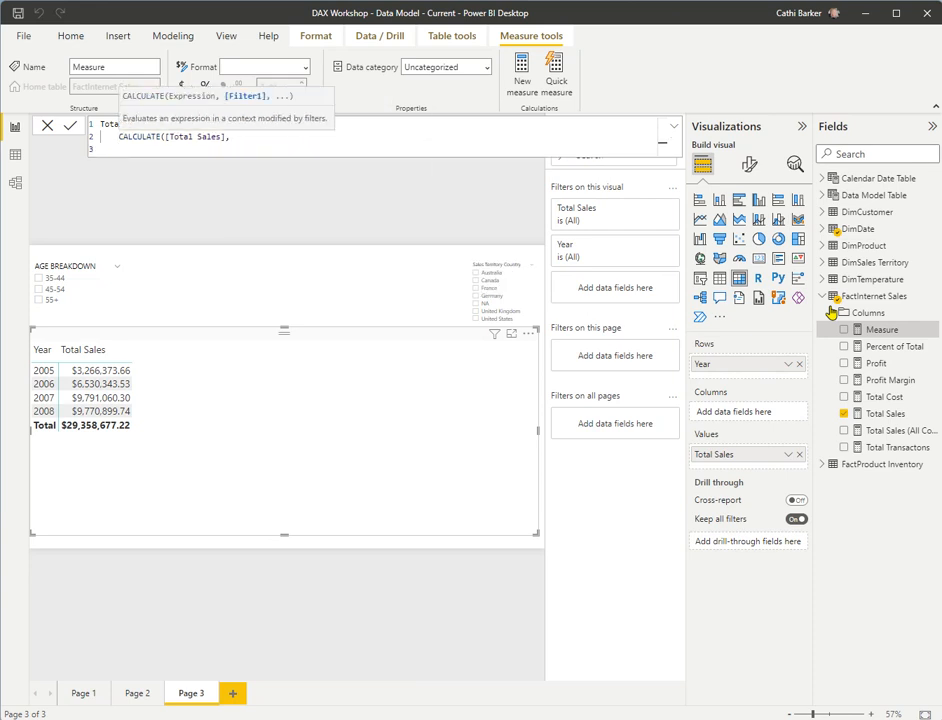
Step: Complete the formula with the filter 'DimSales Territory'[Sales Territory Country]="United States") and commit the measure
text(cou)
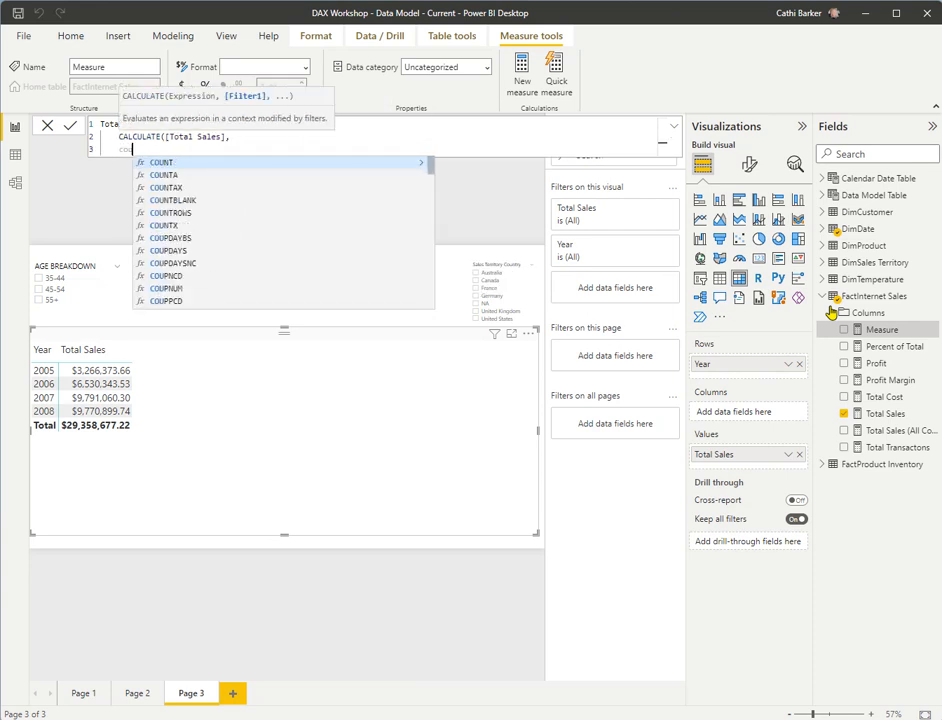
text(ntry)
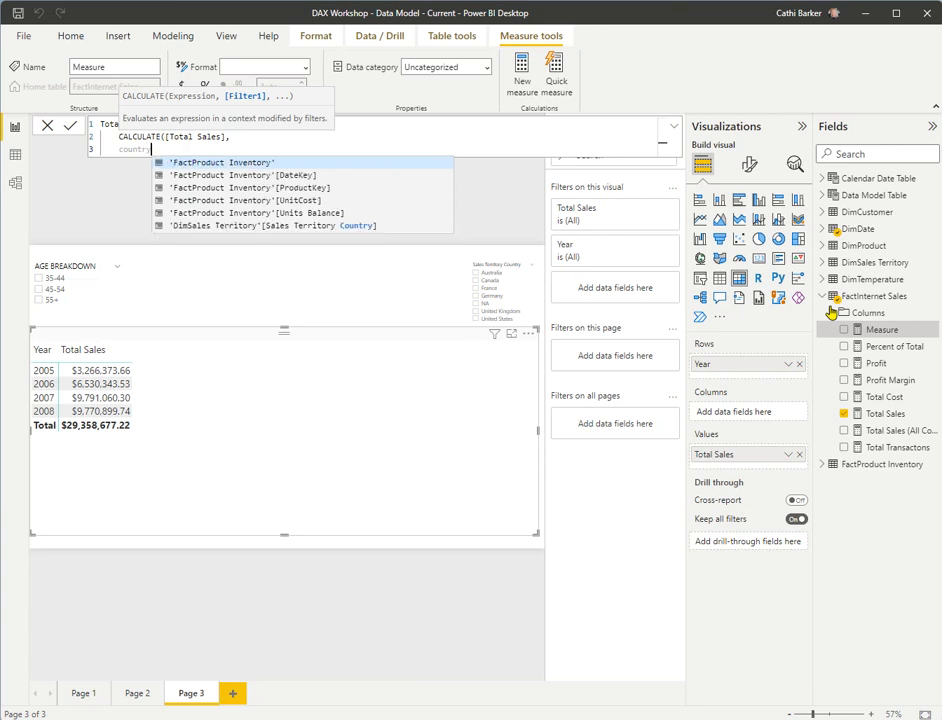
key(Down)
key(Down)
key(Down)
key(Down)
key(Down)
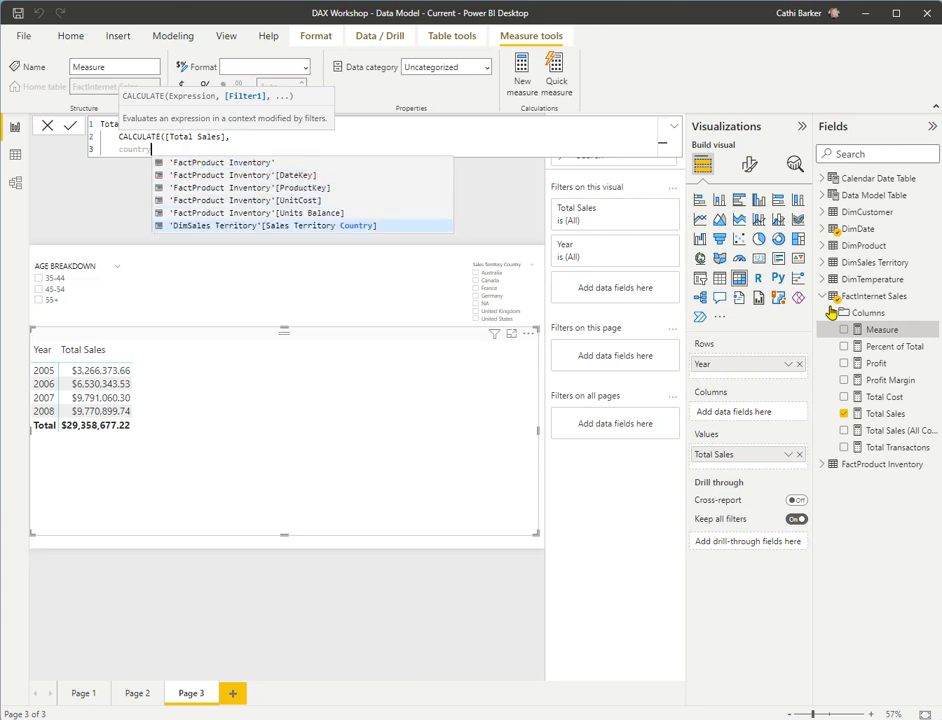
key(Tab)
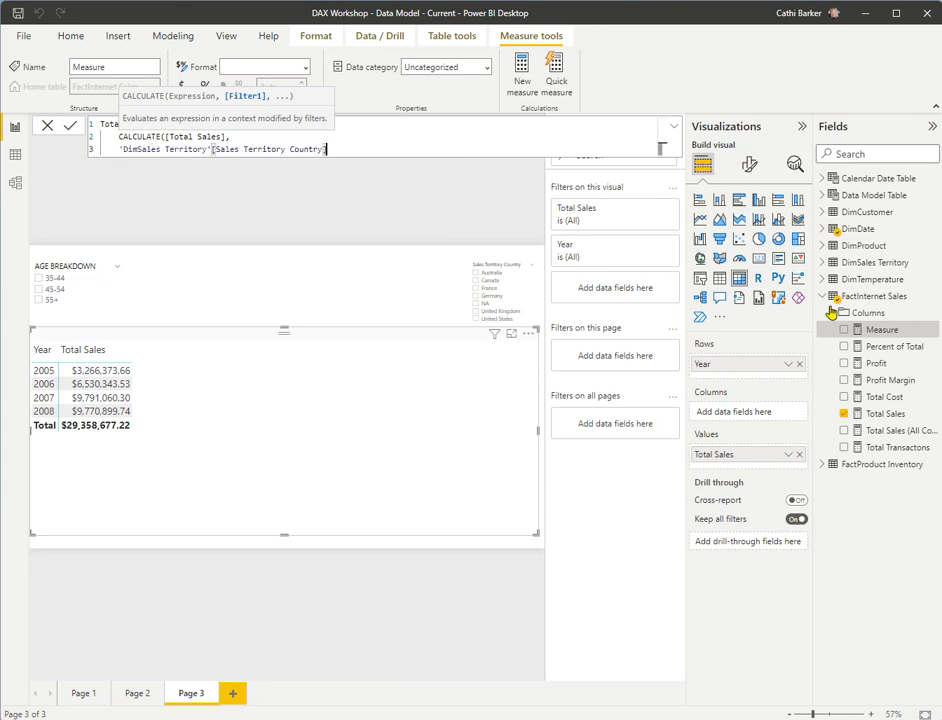
text(=")
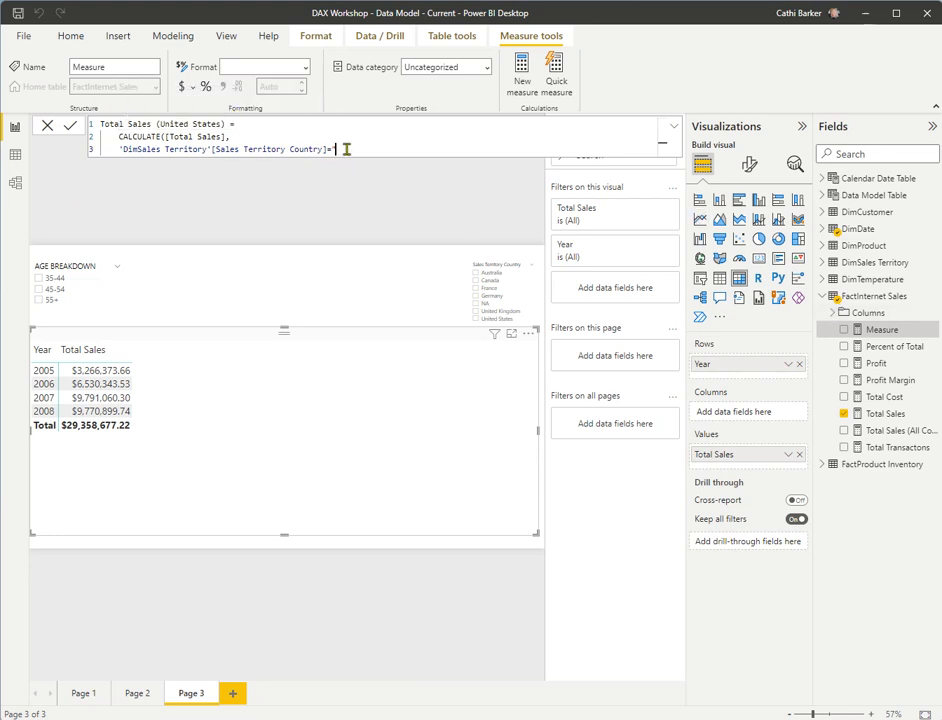
text(United States"))
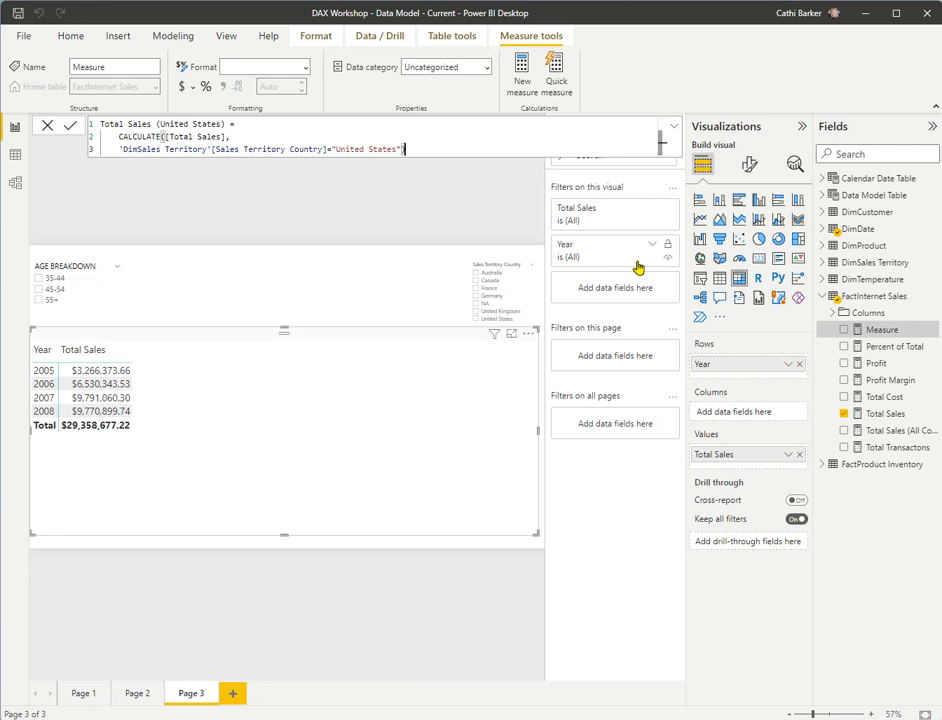
key(Return)
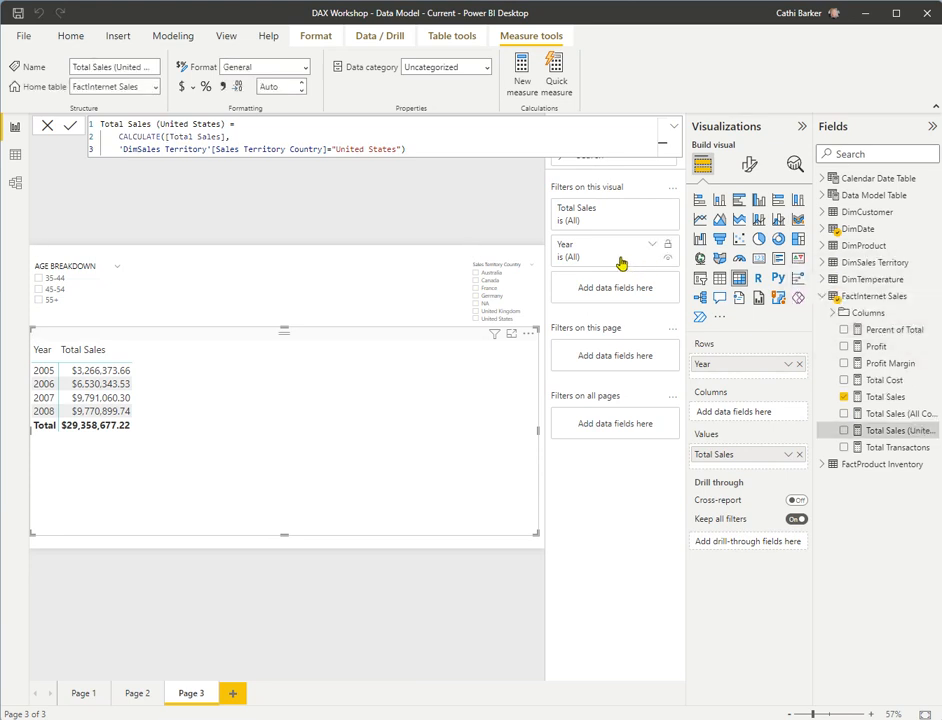
Step: Format the Total Sales (United States) measure as $ English (New Zealand) currency and add it to the matrix
click(195, 88)
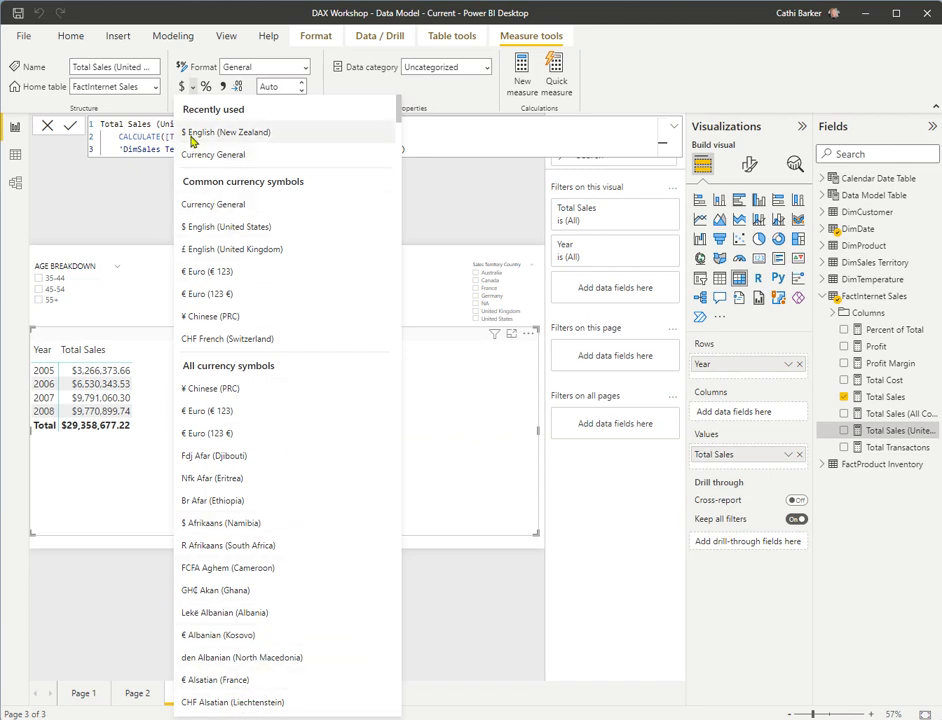
click(212, 133)
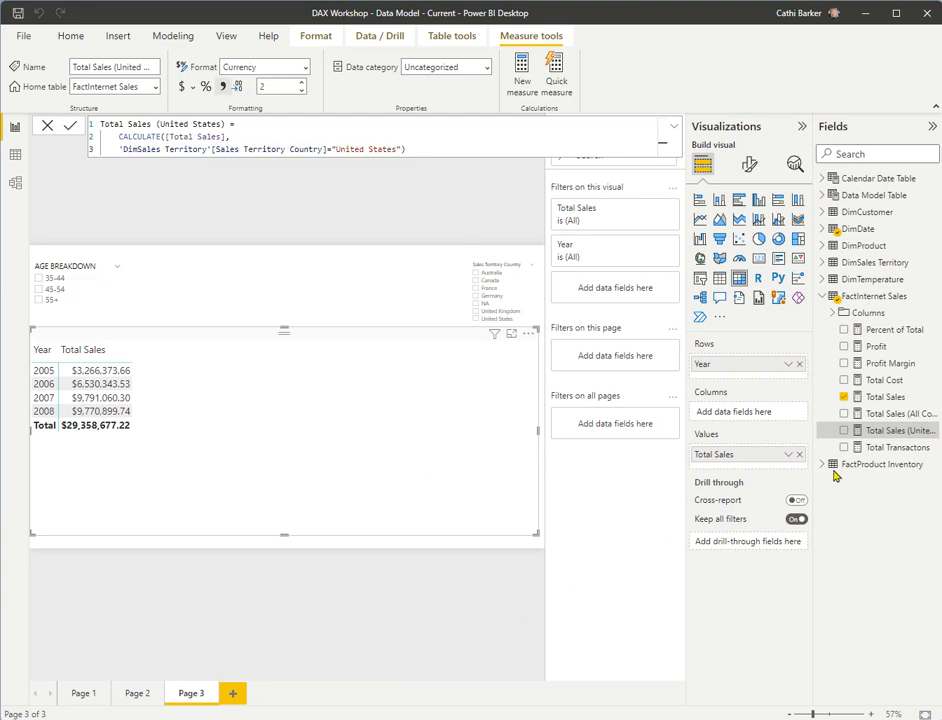
drag(865, 432, 290, 390)
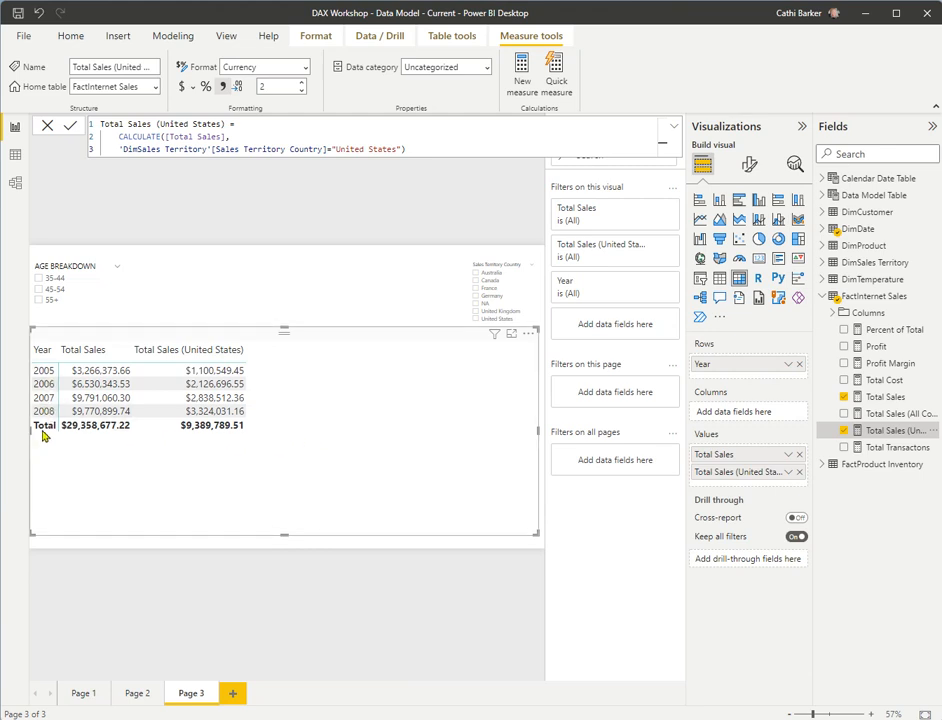
Step: Create a new measure in the FactInternet Sales table and name it Total Sales (Canada)
right_click(899, 298)
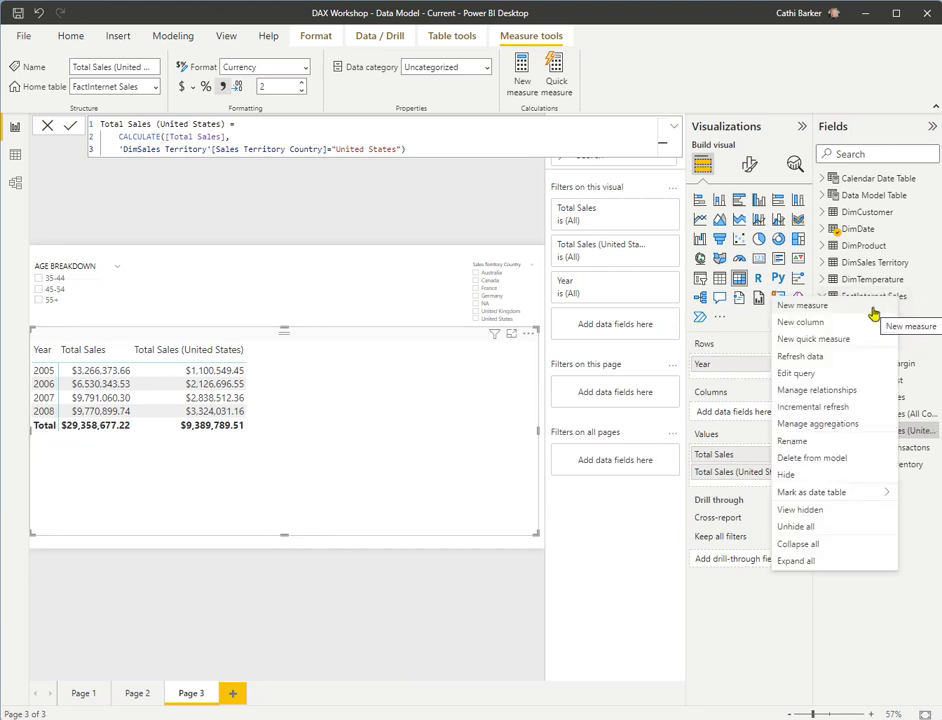
click(875, 311)
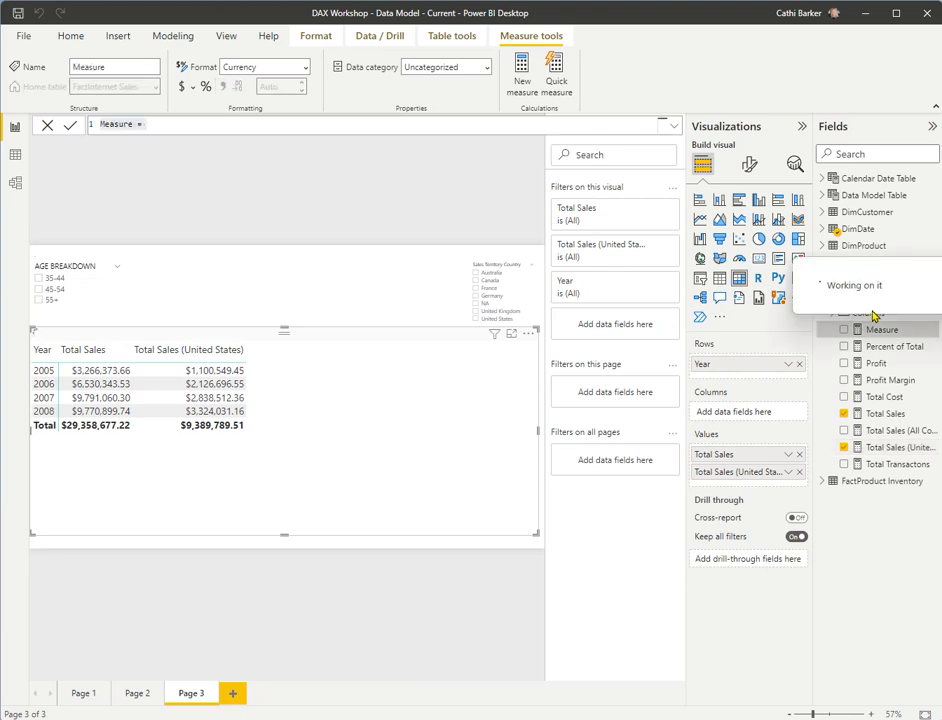
text(Total )
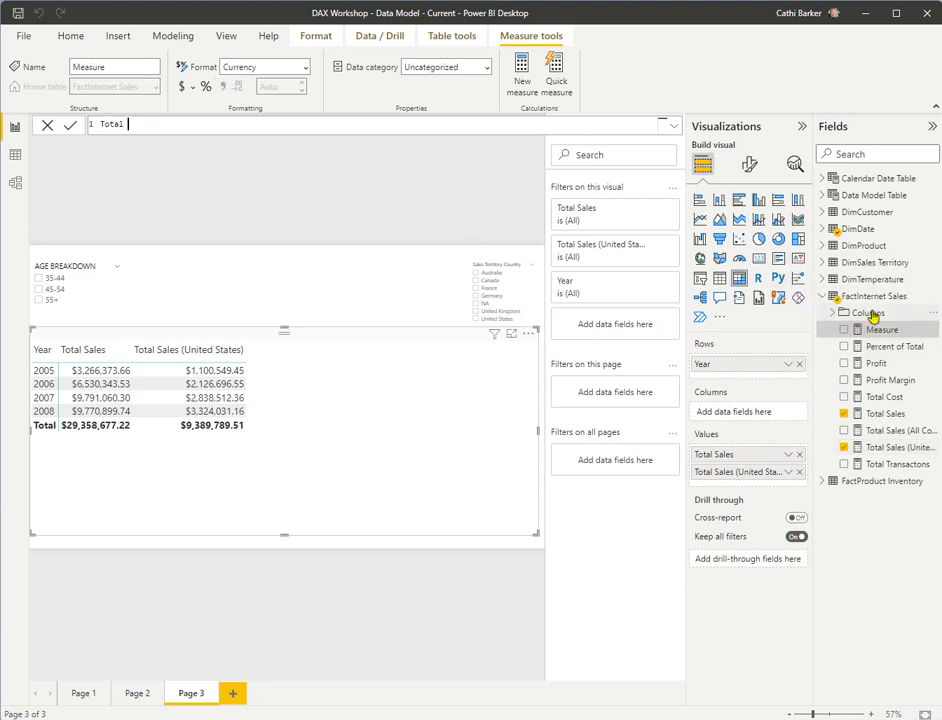
text(Sales (Canada)=)
Step: Start the Total Sales (Canada) formula on a second line with CALCULATE and the [Total Sales] measure as its expression
key(shift+Return)
text(CALCUL)
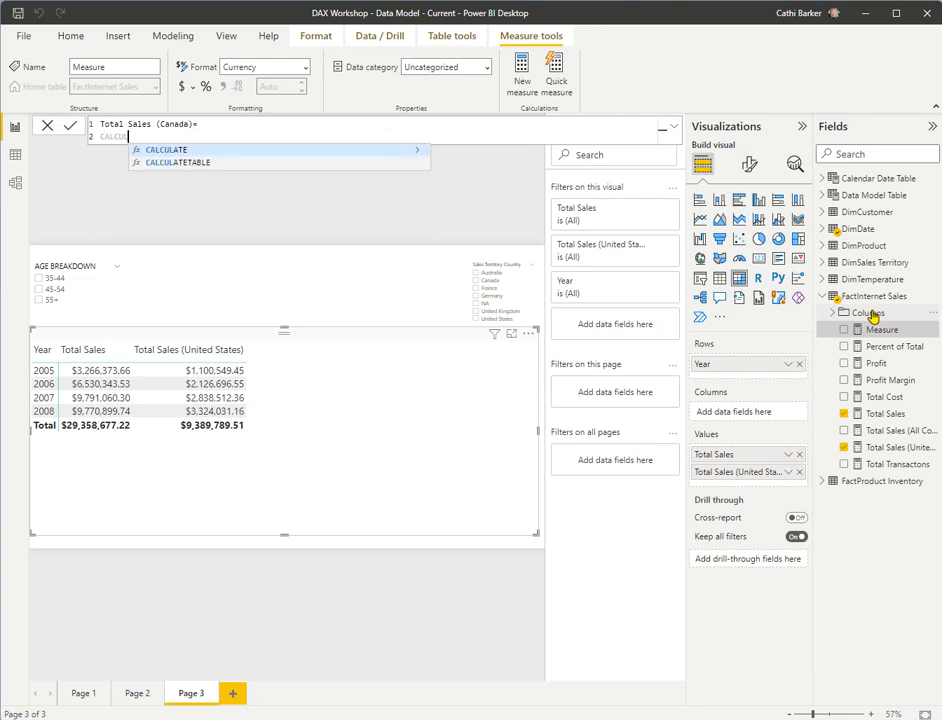
text(ATE([)
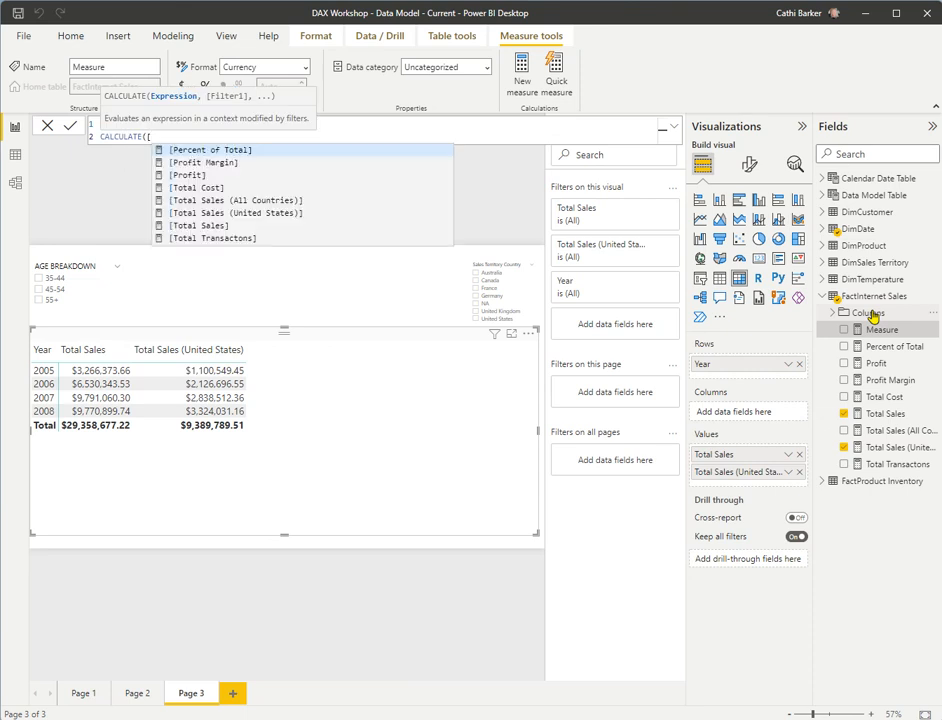
key(Down)
key(Down)
key(Down)
key(Down)
key(Down)
key(Down)
key(Down)
key(Up)
key(Tab)
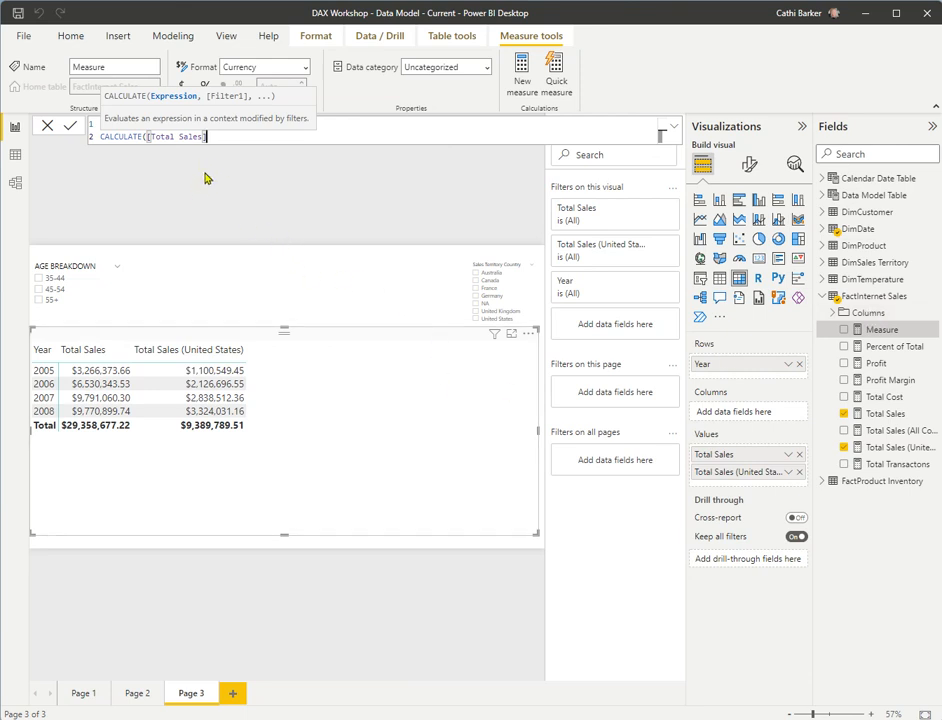
Step: Add a comma after [Total Sales] and start a third formula line for the filter argument
text(,)
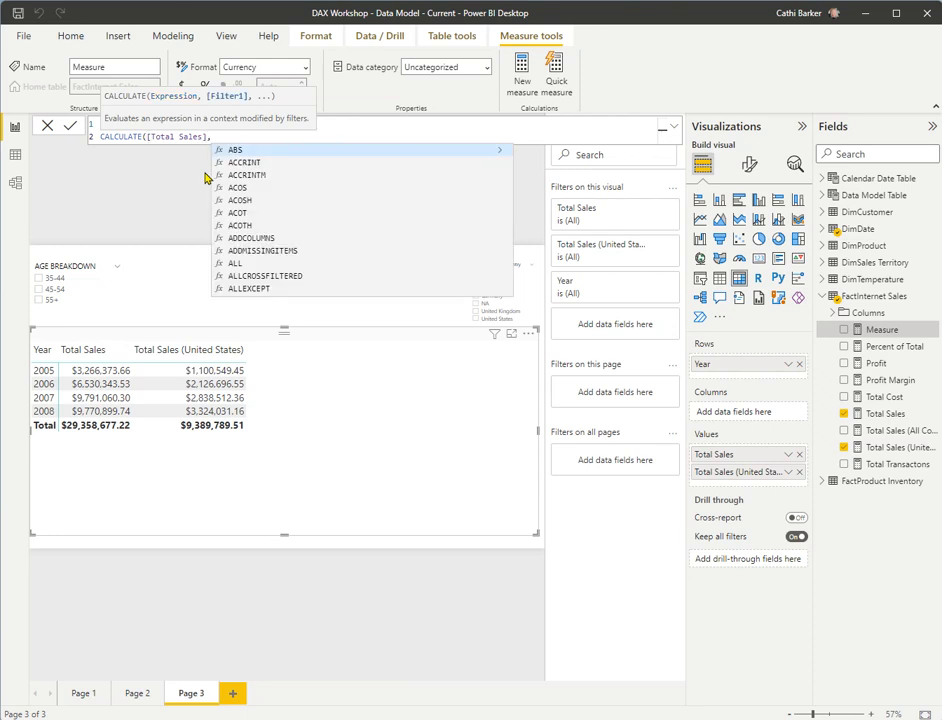
key(shift+Return)
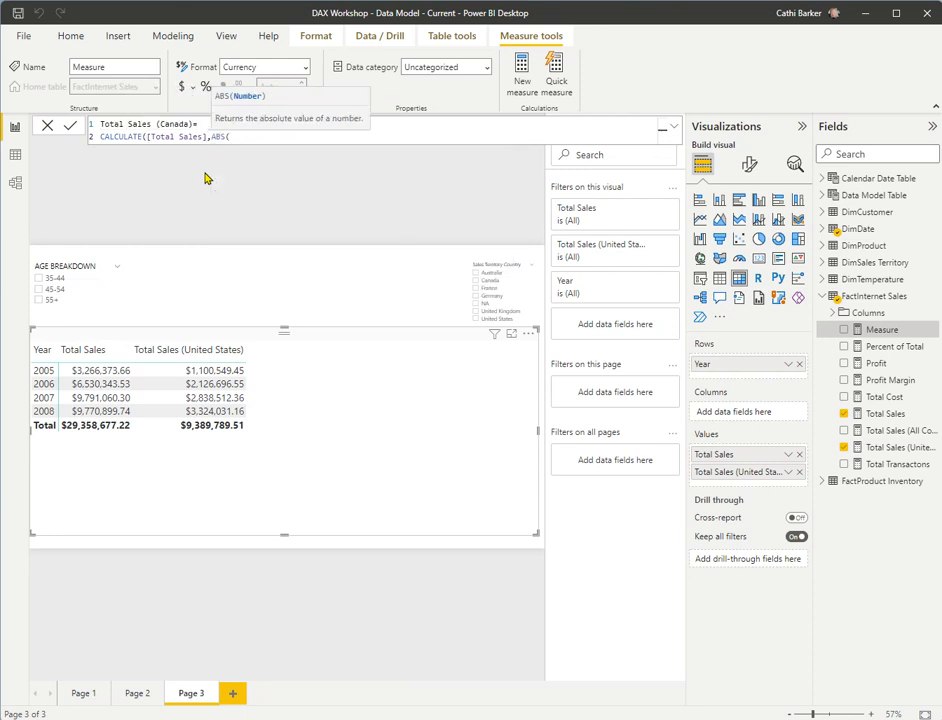
key(BackSpace)
key(BackSpace)
key(BackSpace)
key(BackSpace)
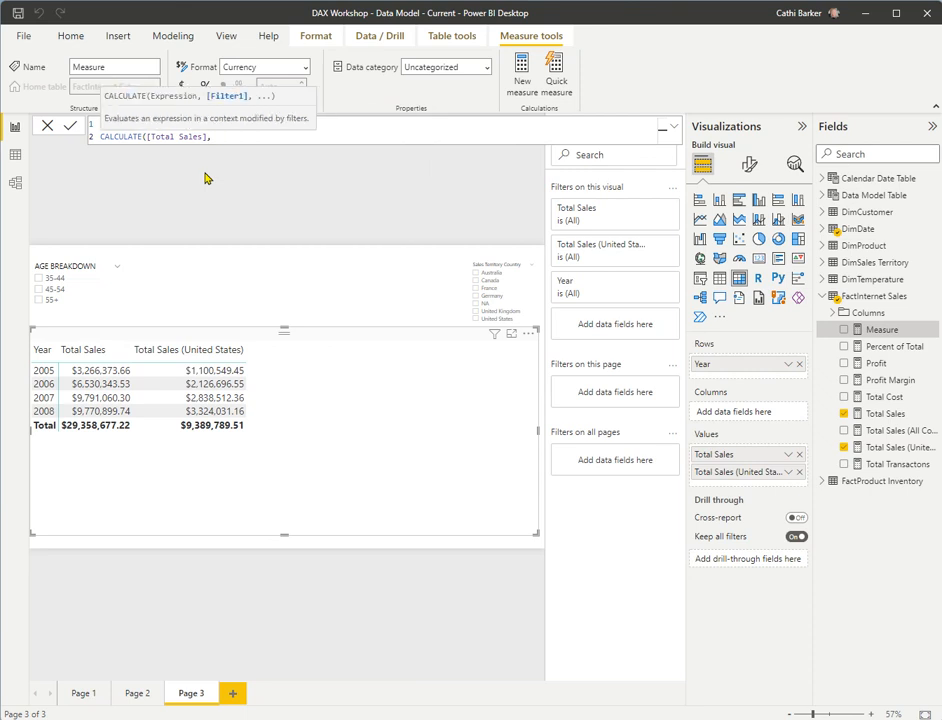
key(shift+Return)
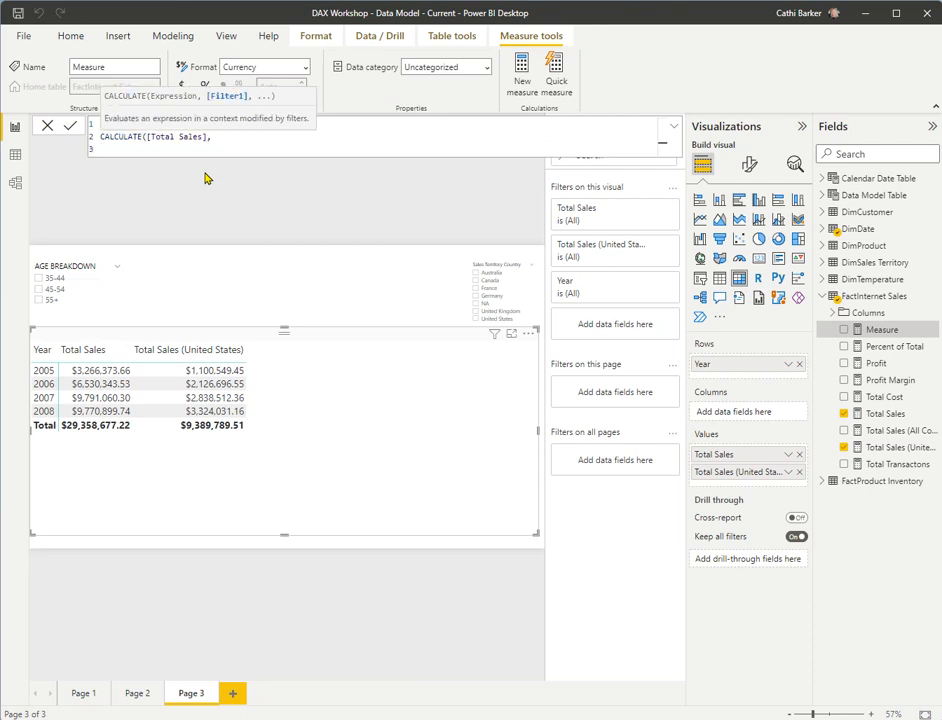
Step: Complete the formula with the filter 'DimSales Territory'[Sales Territory Country]="Canada") and commit the measure
text(COUNTRY)
key(Down)
key(Down)
key(Down)
key(Down)
key(Down)
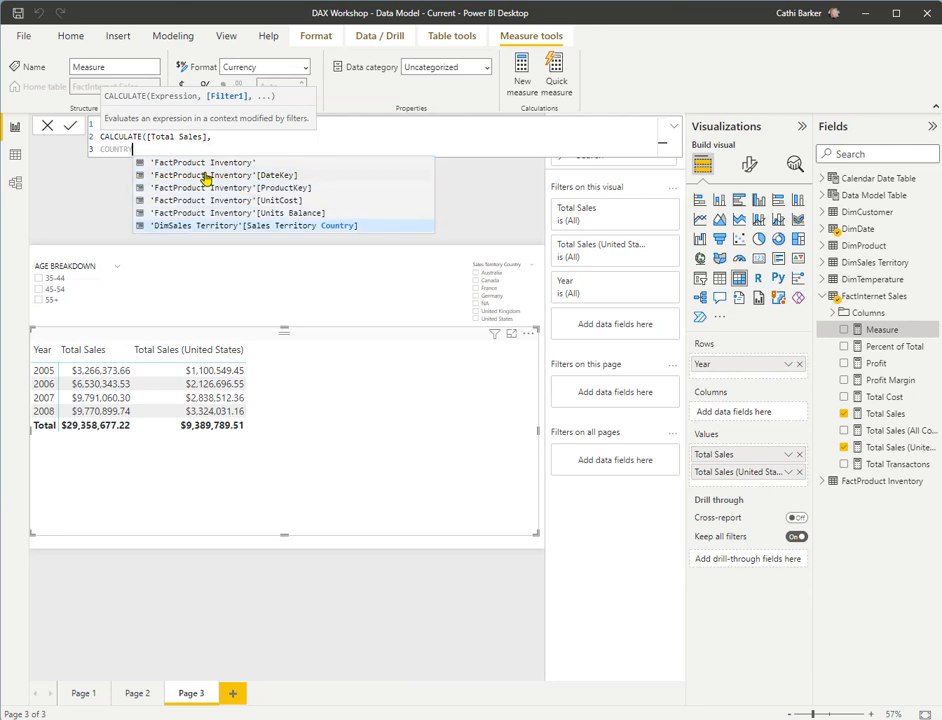
key(Tab)
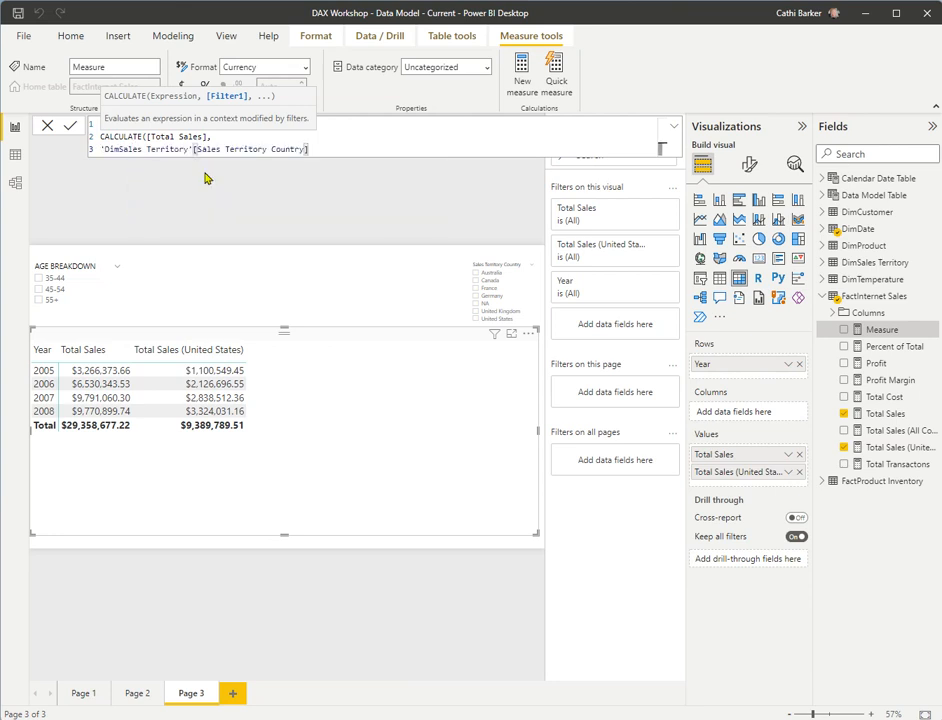
text(="Canada"))
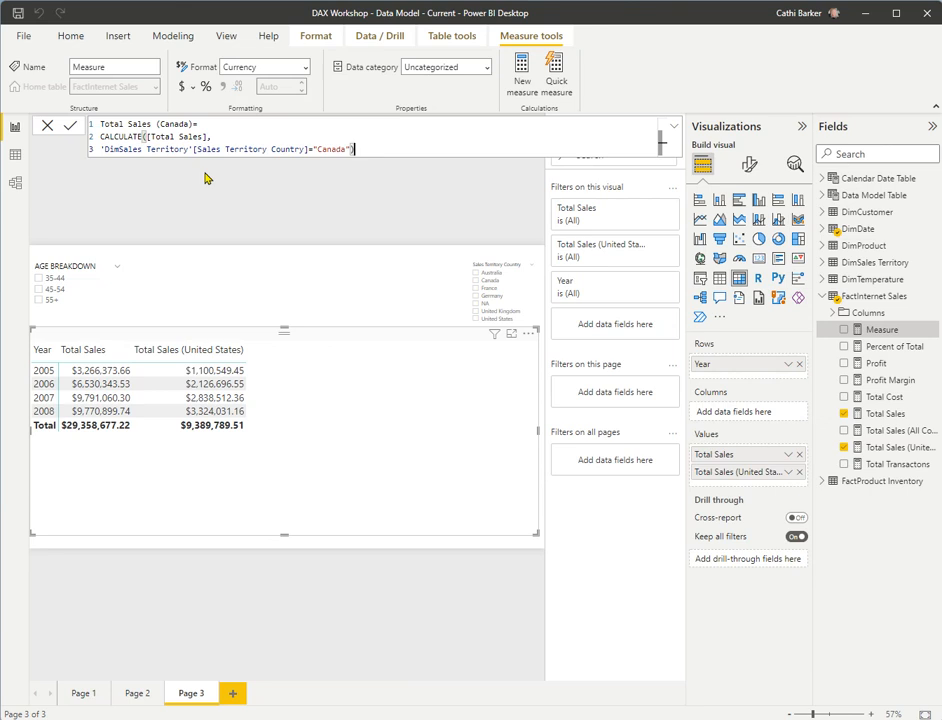
key(Return)
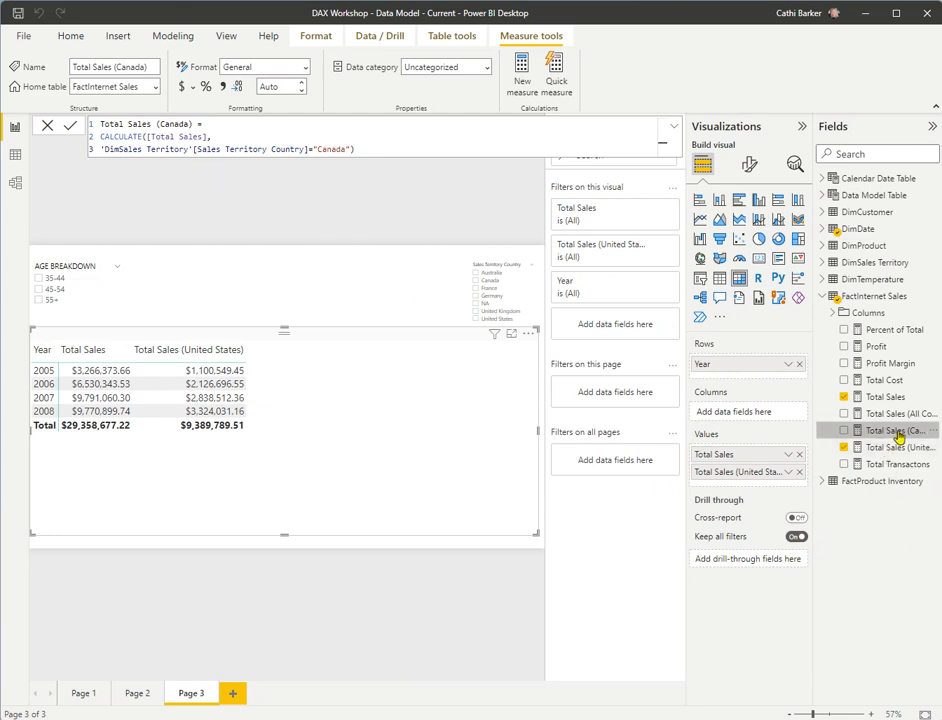
Step: Format the Total Sales (Canada) measure as dollar currency and add it to the matrix
drag(855, 430, 775, 305)
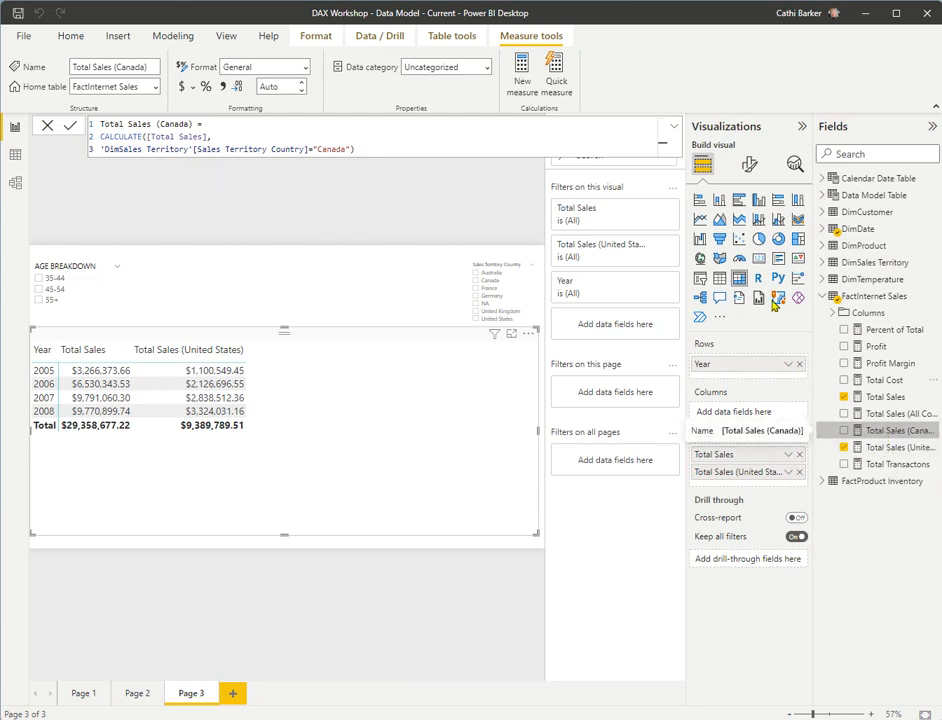
click(192, 87)
click(190, 131)
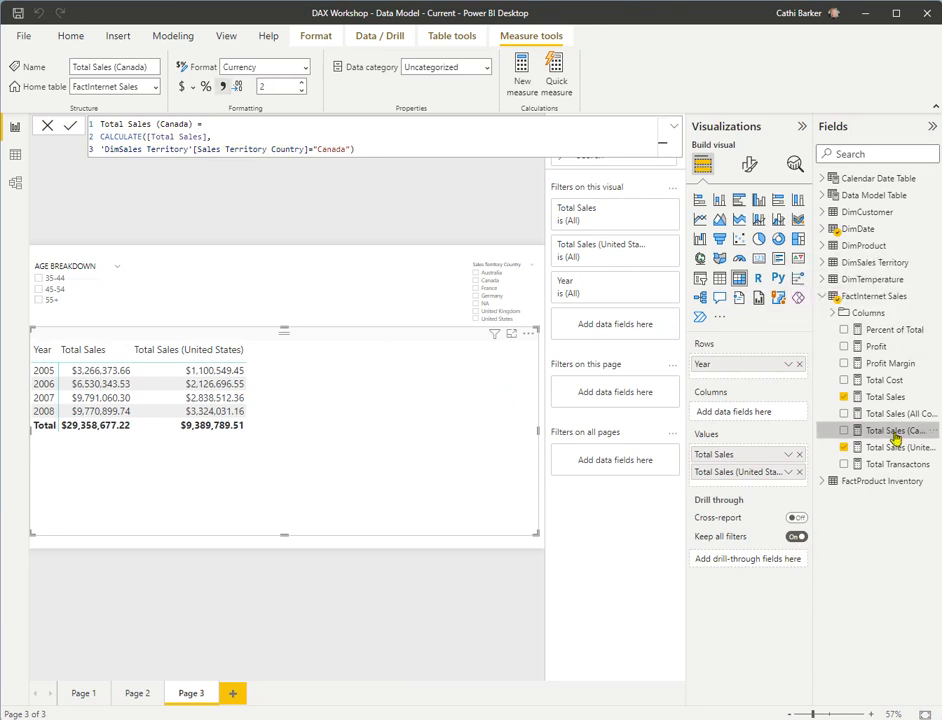
drag(866, 431, 494, 385)
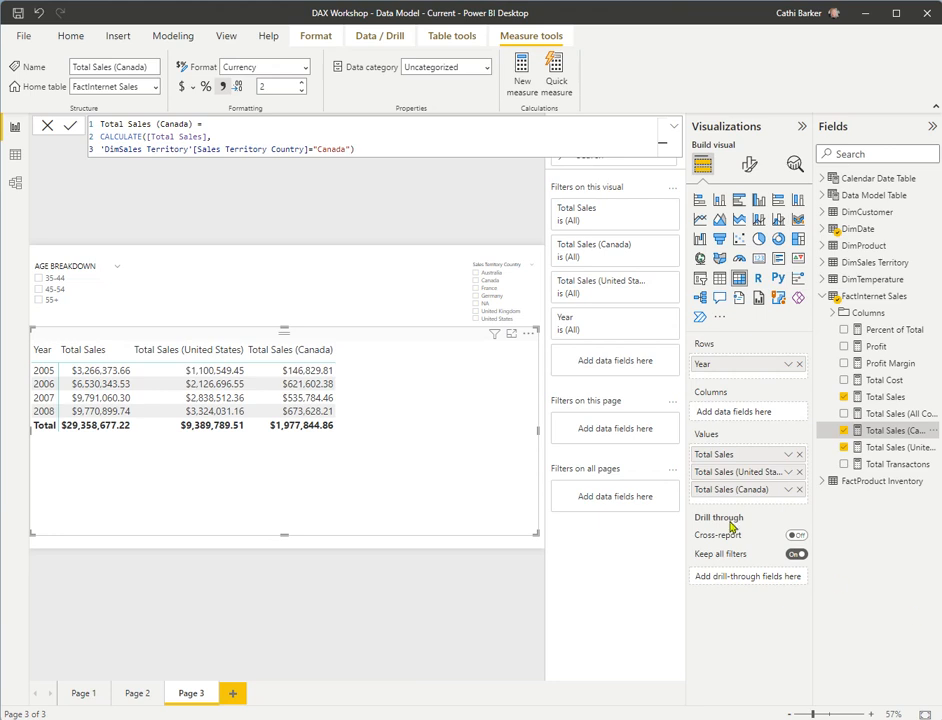
Step: Filter the matrix with the Sales Territory Country slicer by Canada alone, United States alone, and finally both countries together
click(477, 283)
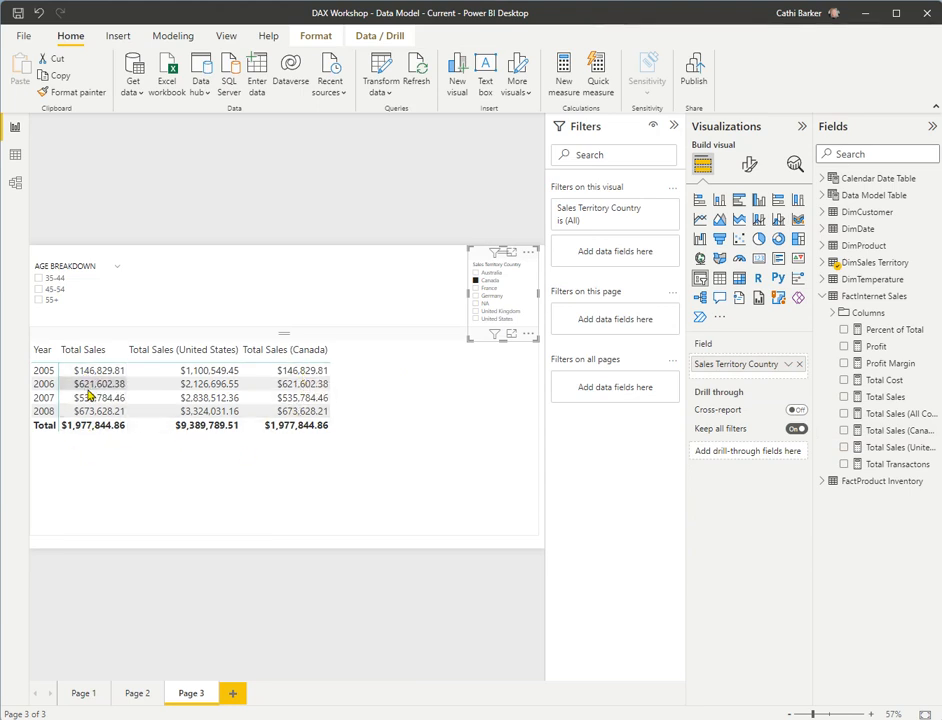
click(475, 319)
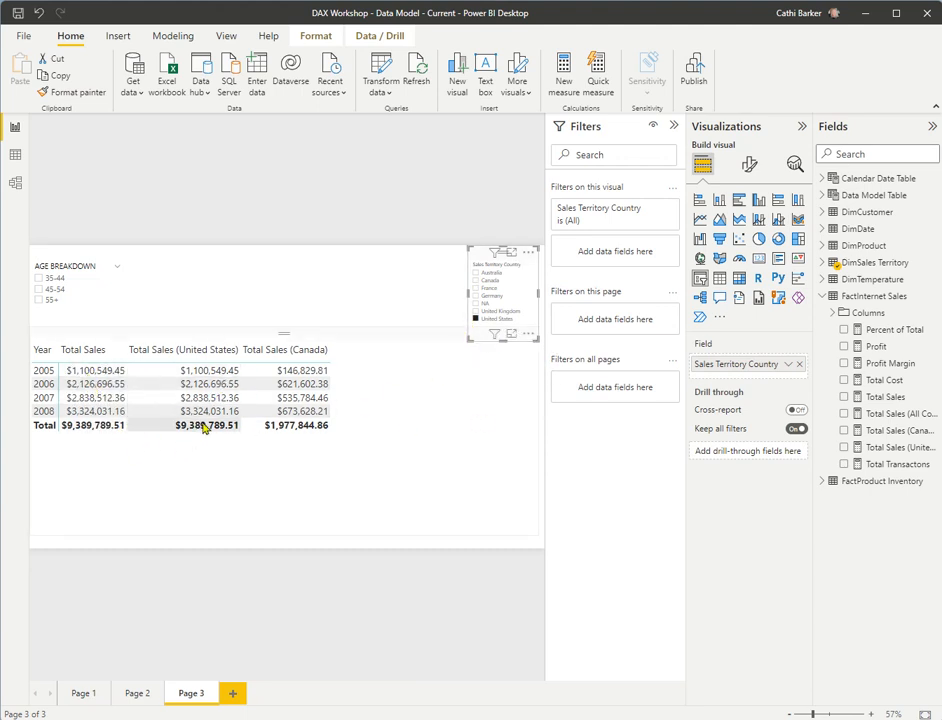
ctrl+click(475, 280)
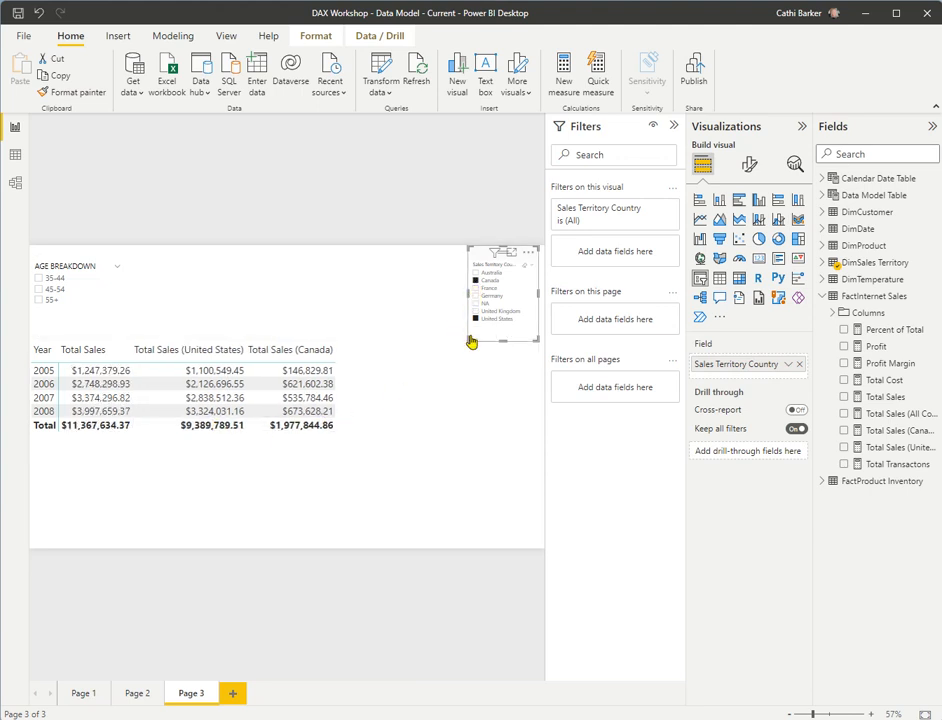